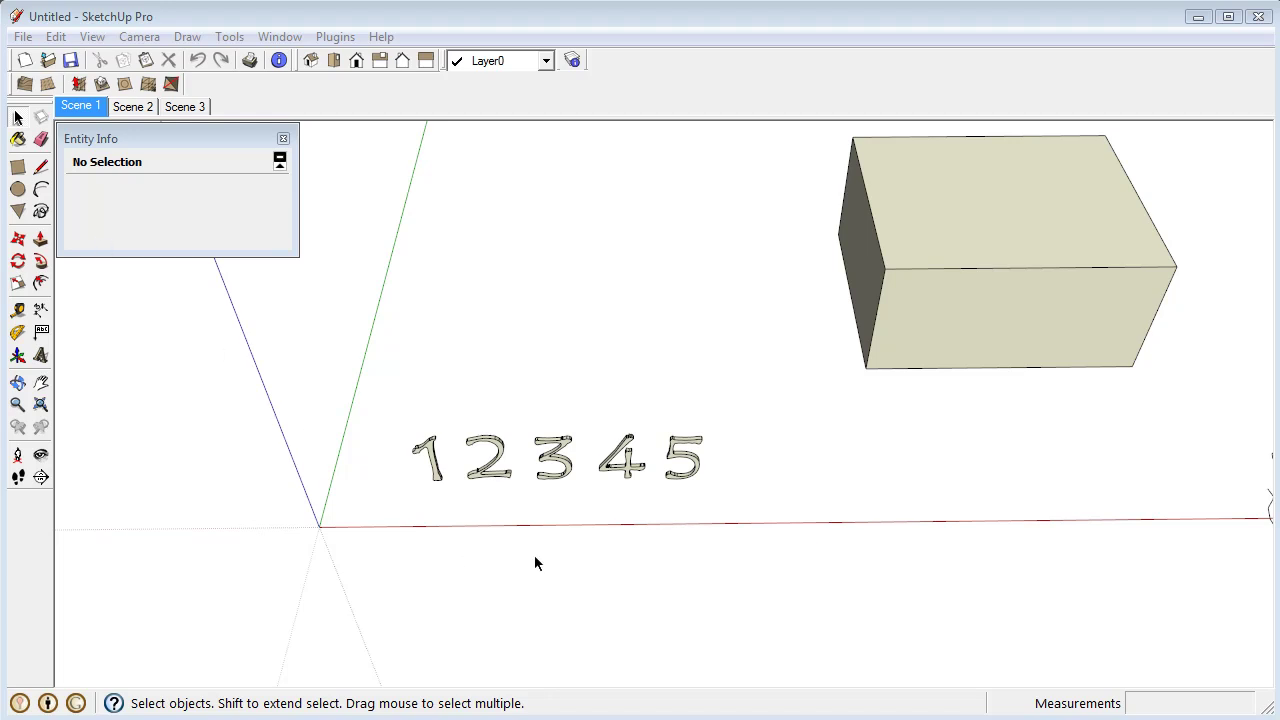
- Select the five digit components 1–5 and start Chris Fullmer's Repeat Copy on them
{"action": "left_click_drag", "start_coordinate": [766, 562], "coordinate": [379, 359]}
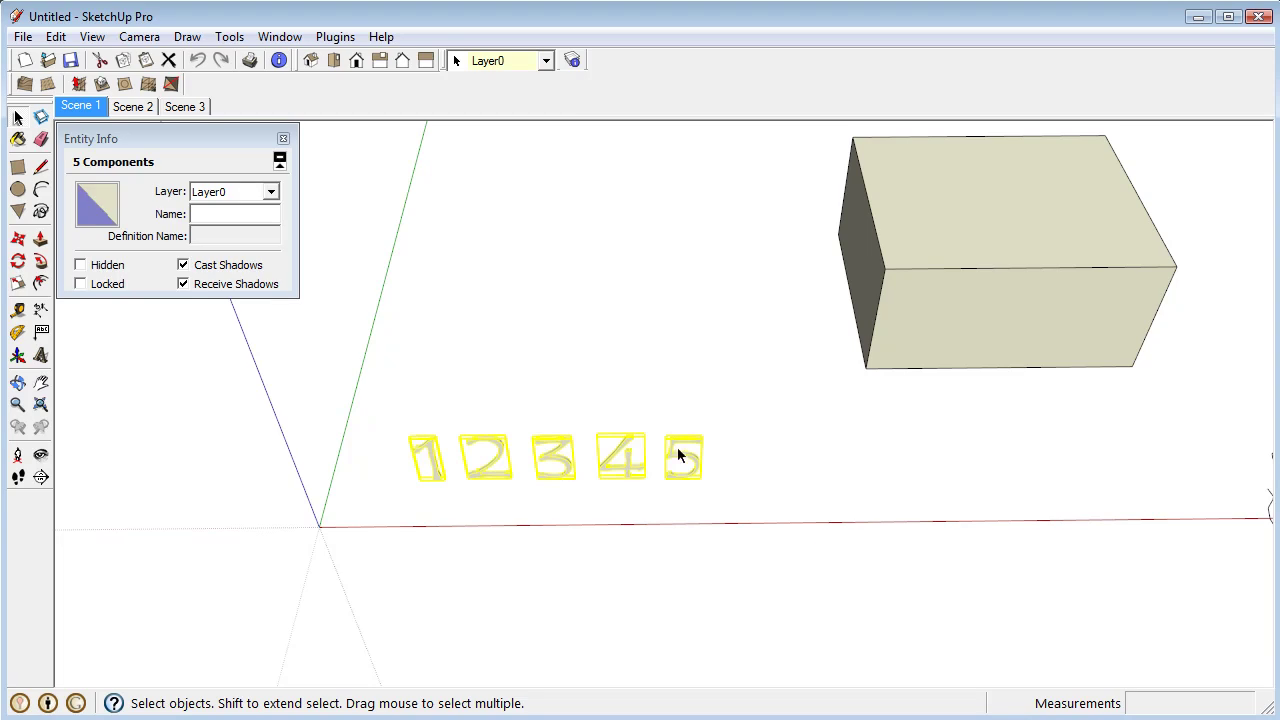
{"action": "left_click", "coordinate": [349, 36]}
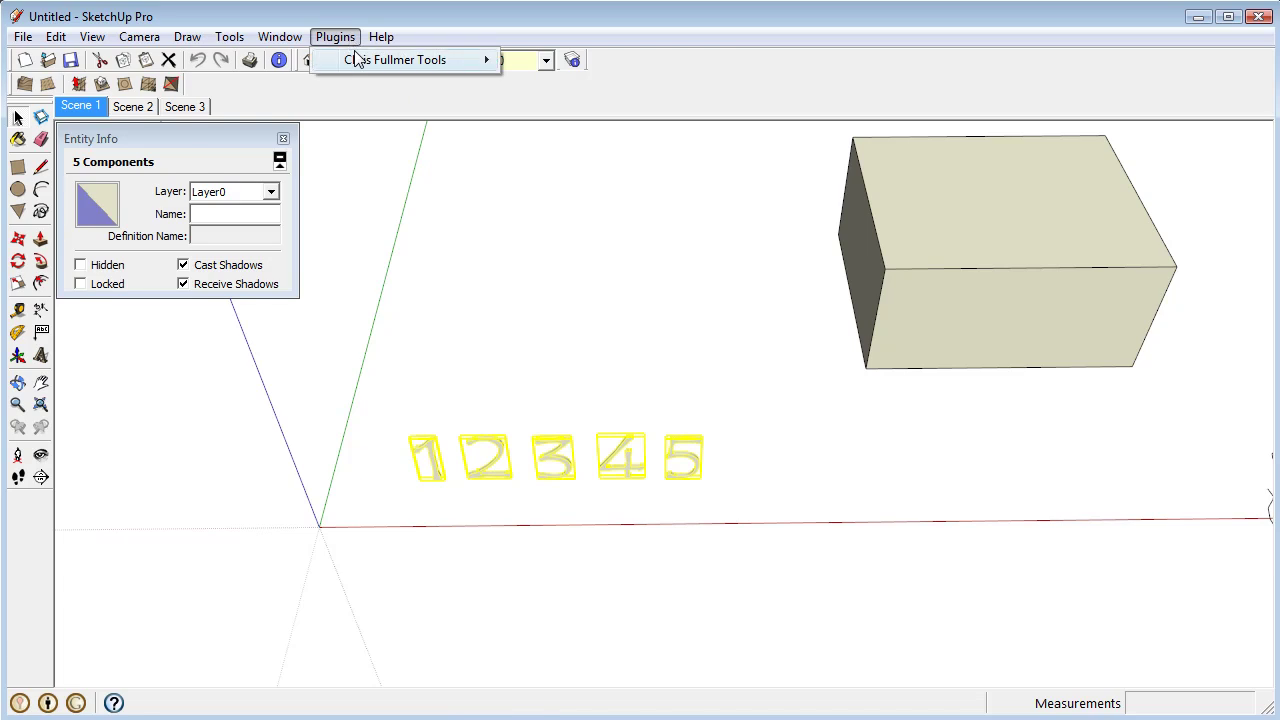
{"action": "mouse_move", "coordinate": [354, 55]}
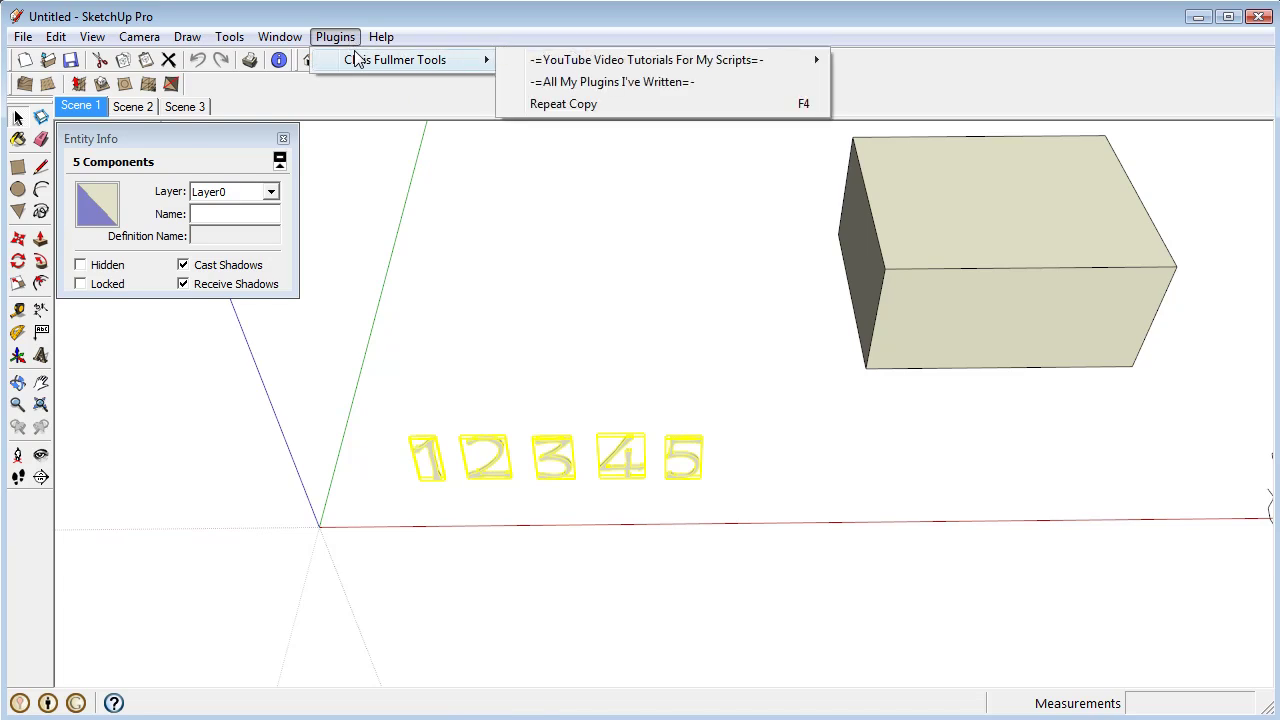
{"action": "left_click", "coordinate": [568, 104]}
- Scatter ten random digit copies across the ground in front of the box
{"action": "left_click", "coordinate": [617, 254]}
{"action": "left_click", "coordinate": [437, 280]}
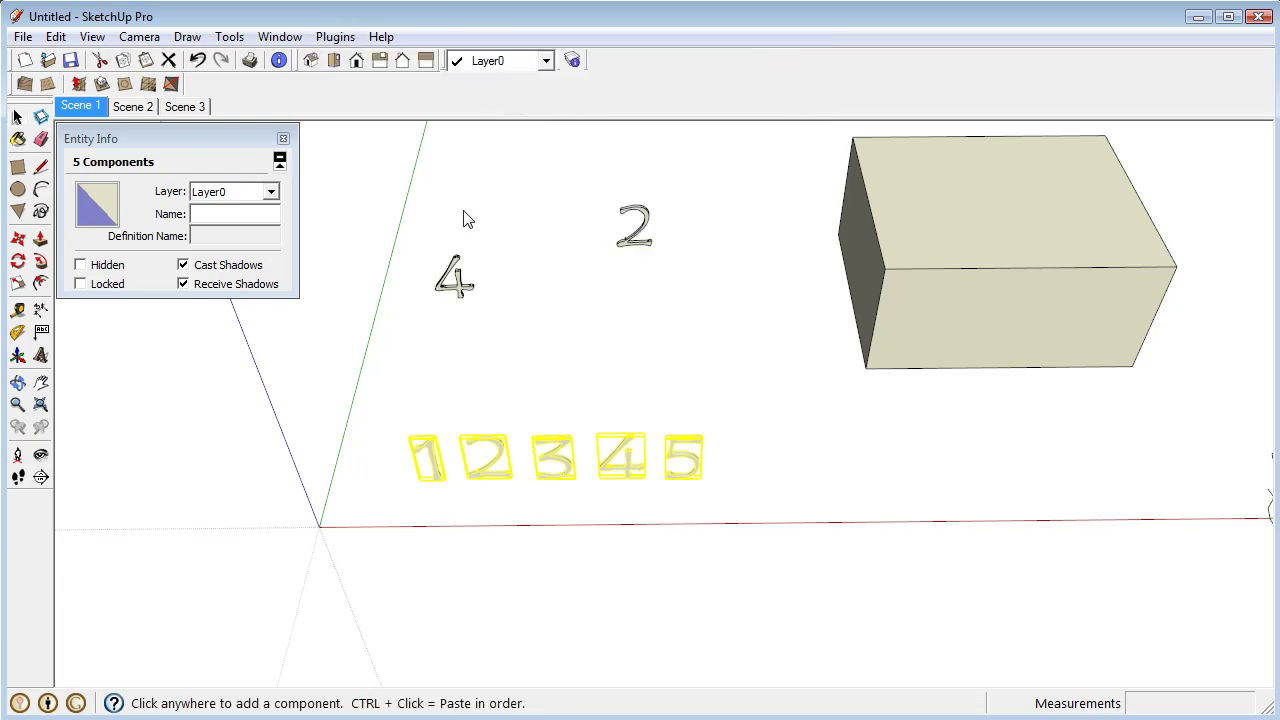
{"action": "left_click", "coordinate": [463, 212]}
{"action": "left_click", "coordinate": [597, 274]}
{"action": "left_click", "coordinate": [533, 368]}
{"action": "left_click", "coordinate": [516, 276]}
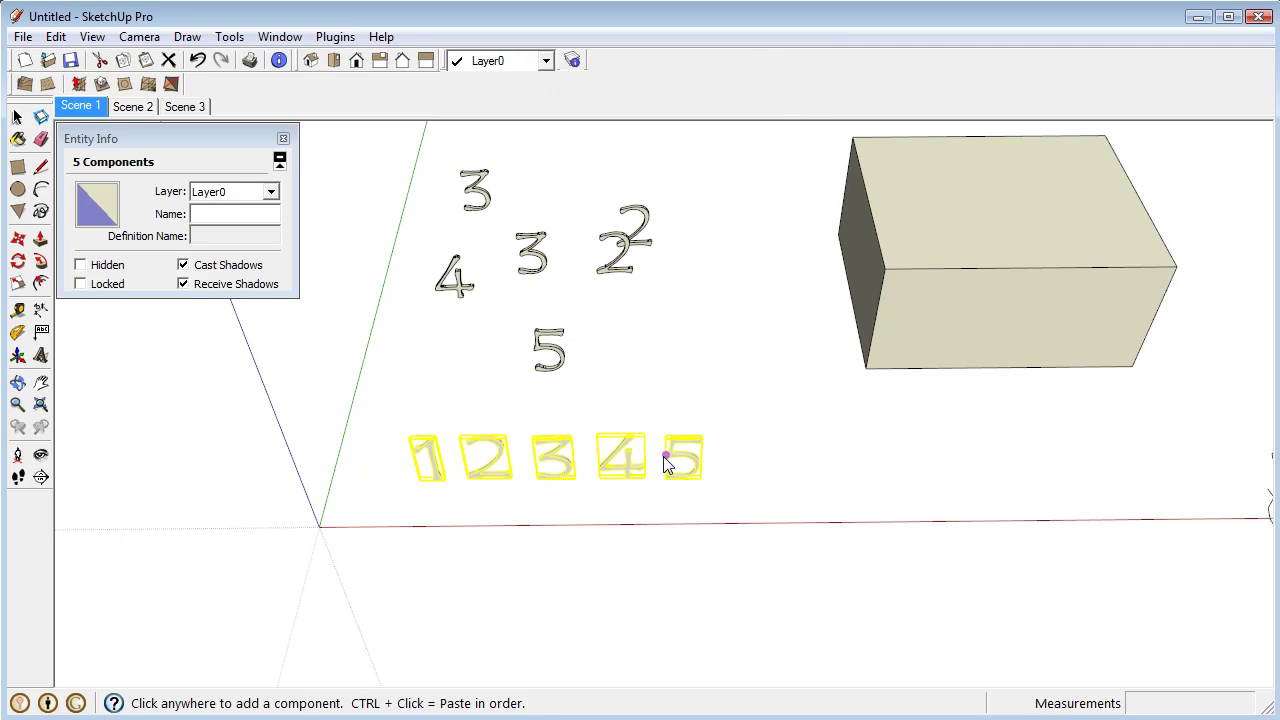
{"action": "left_click", "coordinate": [729, 209]}
{"action": "left_click", "coordinate": [712, 297]}
{"action": "left_click", "coordinate": [667, 178]}
{"action": "left_click", "coordinate": [569, 182]}
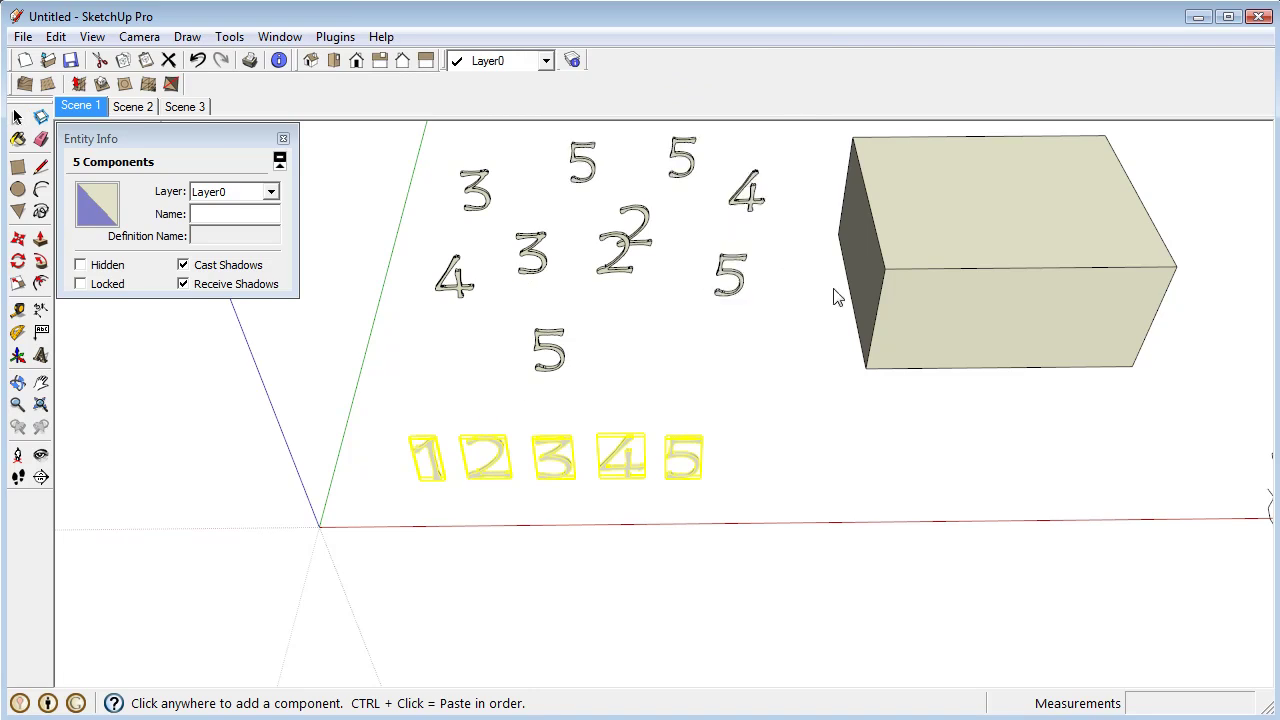
- Place six more random digit copies on the box's front and top faces
{"action": "left_click", "coordinate": [891, 270]}
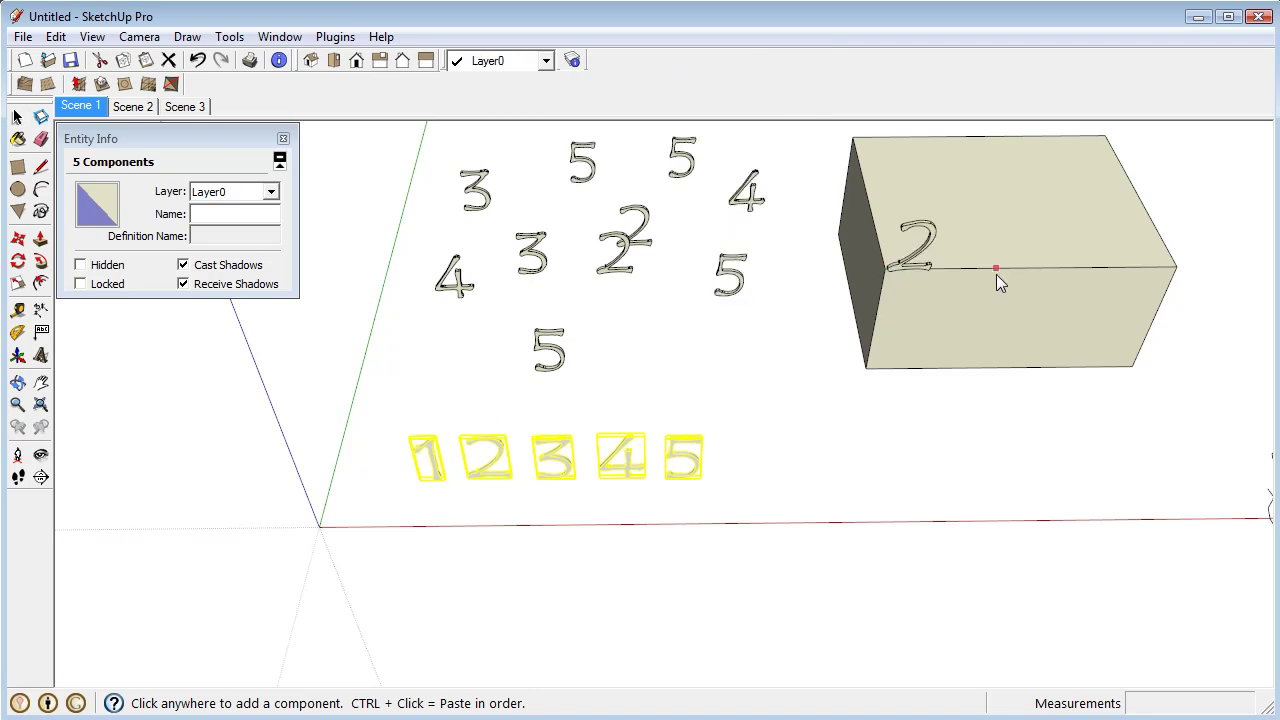
{"action": "left_click", "coordinate": [1068, 270]}
{"action": "left_click", "coordinate": [992, 190]}
{"action": "left_click", "coordinate": [873, 180]}
{"action": "left_click", "coordinate": [905, 138]}
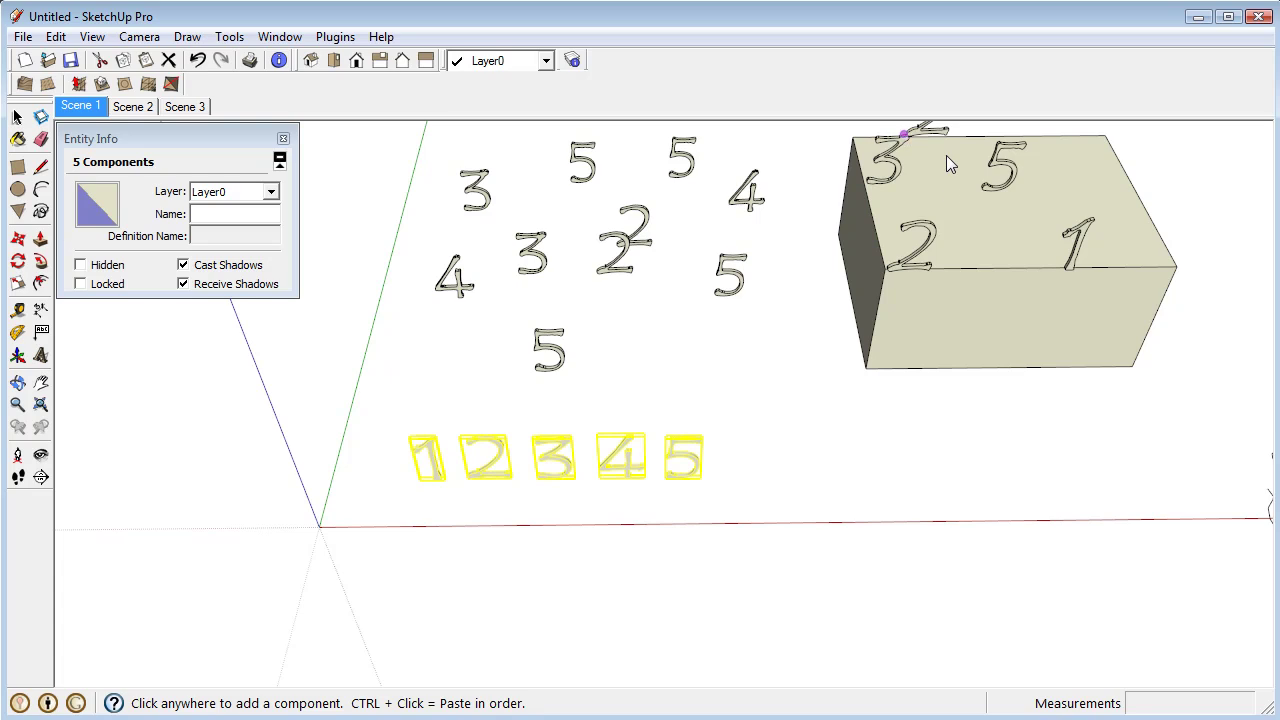
{"action": "left_click", "coordinate": [952, 192]}
- Place a first row of five random digit copies along the red axis
{"action": "left_click", "coordinate": [421, 531]}
{"action": "left_click", "coordinate": [492, 541]}
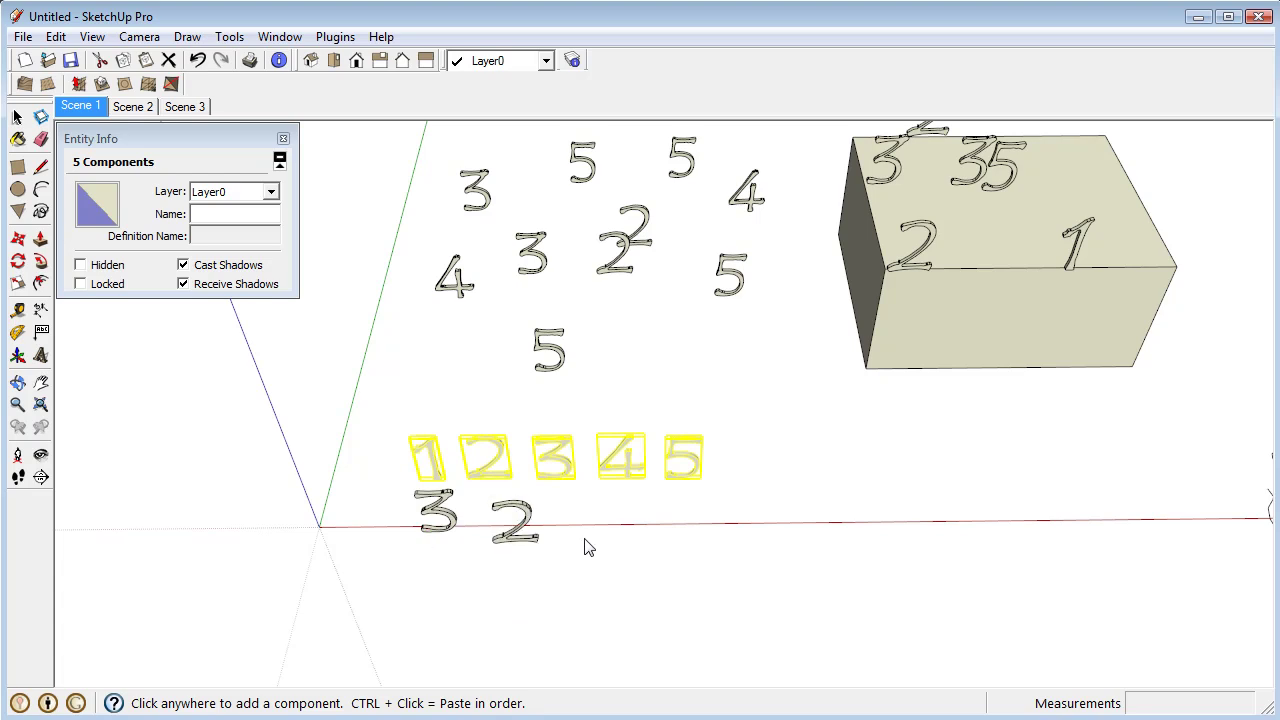
{"action": "left_click", "coordinate": [584, 538]}
{"action": "left_click", "coordinate": [648, 536]}
{"action": "left_click", "coordinate": [744, 537]}
- Add second and third rows of five digit copies beneath the first, each ending with 5
{"action": "left_click", "coordinate": [446, 592]}
{"action": "left_click", "coordinate": [534, 592]}
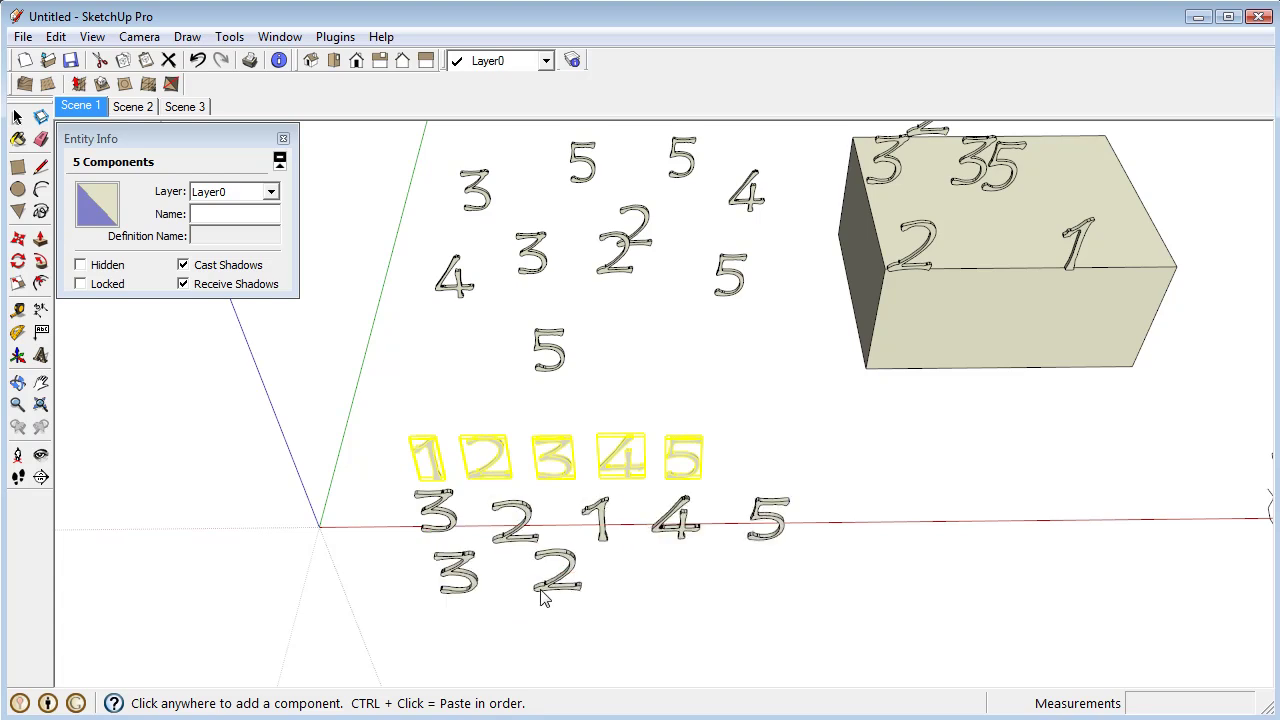
{"action": "left_click", "coordinate": [620, 594]}
{"action": "left_click", "coordinate": [683, 591]}
{"action": "left_click", "coordinate": [790, 596]}
{"action": "left_click", "coordinate": [475, 641]}
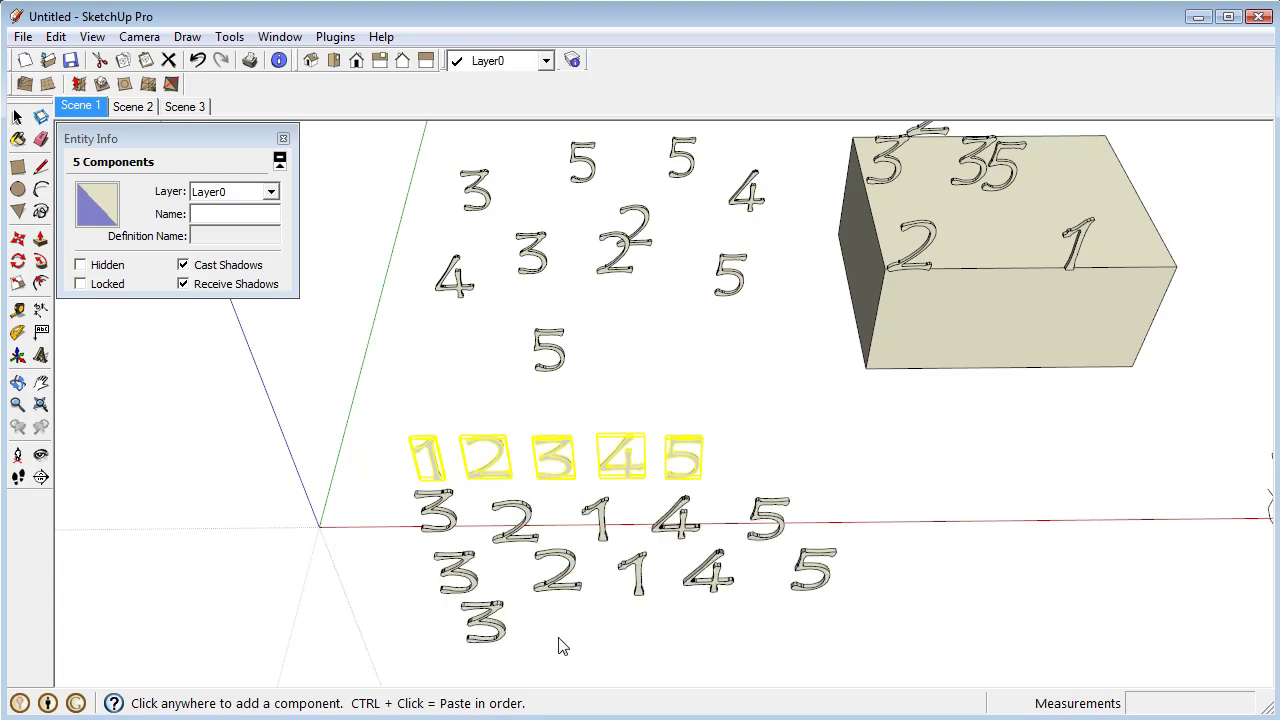
{"action": "left_click", "coordinate": [560, 640]}
{"action": "left_click", "coordinate": [644, 641]}
{"action": "left_click", "coordinate": [708, 641]}
{"action": "left_click", "coordinate": [812, 640]}
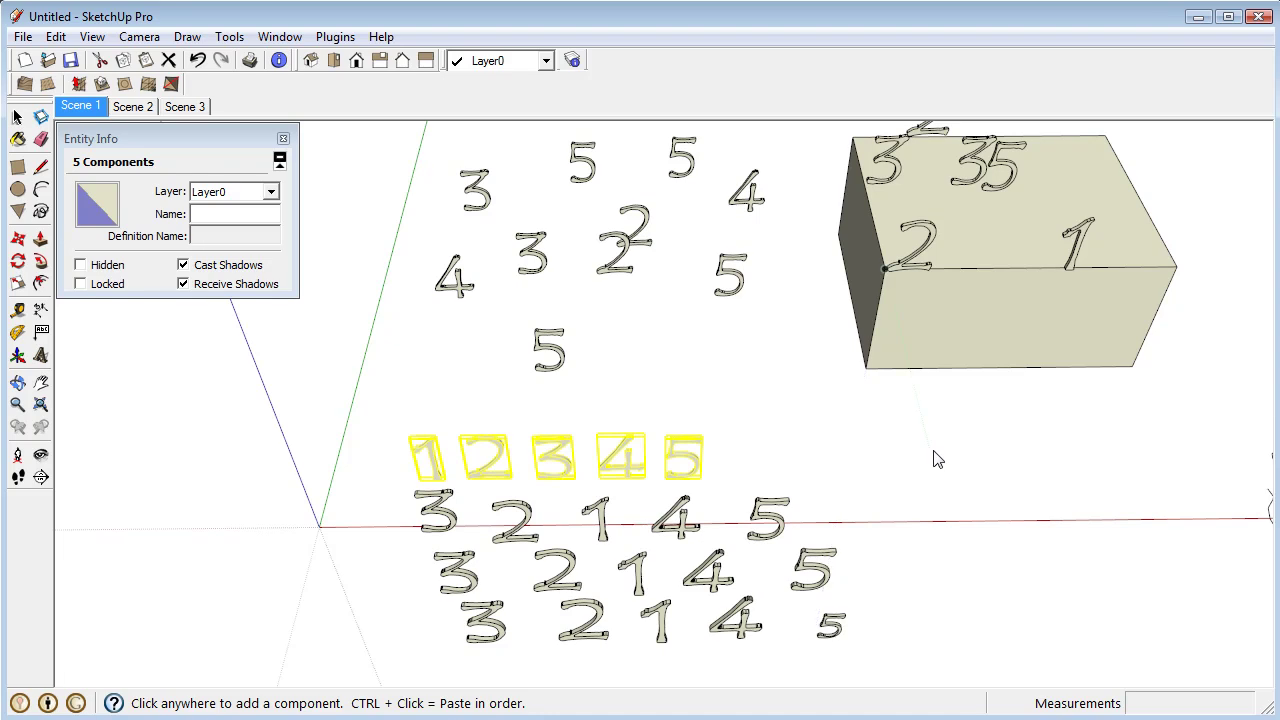
- Scatter more digit copies around the box's base and across the middle ground
{"action": "left_click", "coordinate": [934, 458]}
{"action": "left_click", "coordinate": [1012, 461]}
{"action": "left_click", "coordinate": [1080, 476]}
{"action": "left_click", "coordinate": [1018, 534]}
{"action": "left_click", "coordinate": [950, 517]}
{"action": "left_click", "coordinate": [893, 466]}
{"action": "left_click", "coordinate": [858, 418]}
{"action": "left_click", "coordinate": [762, 362]}
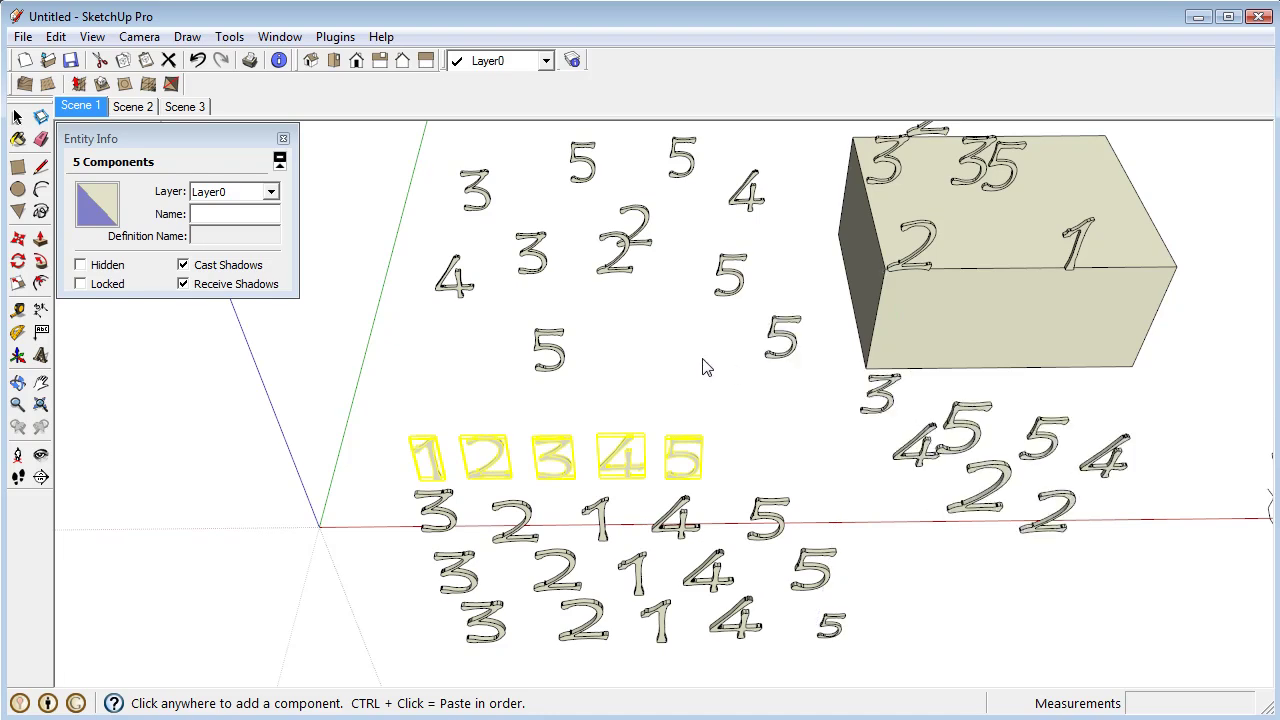
{"action": "left_click", "coordinate": [704, 364]}
{"action": "left_click", "coordinate": [675, 304]}
{"action": "left_click", "coordinate": [647, 314]}
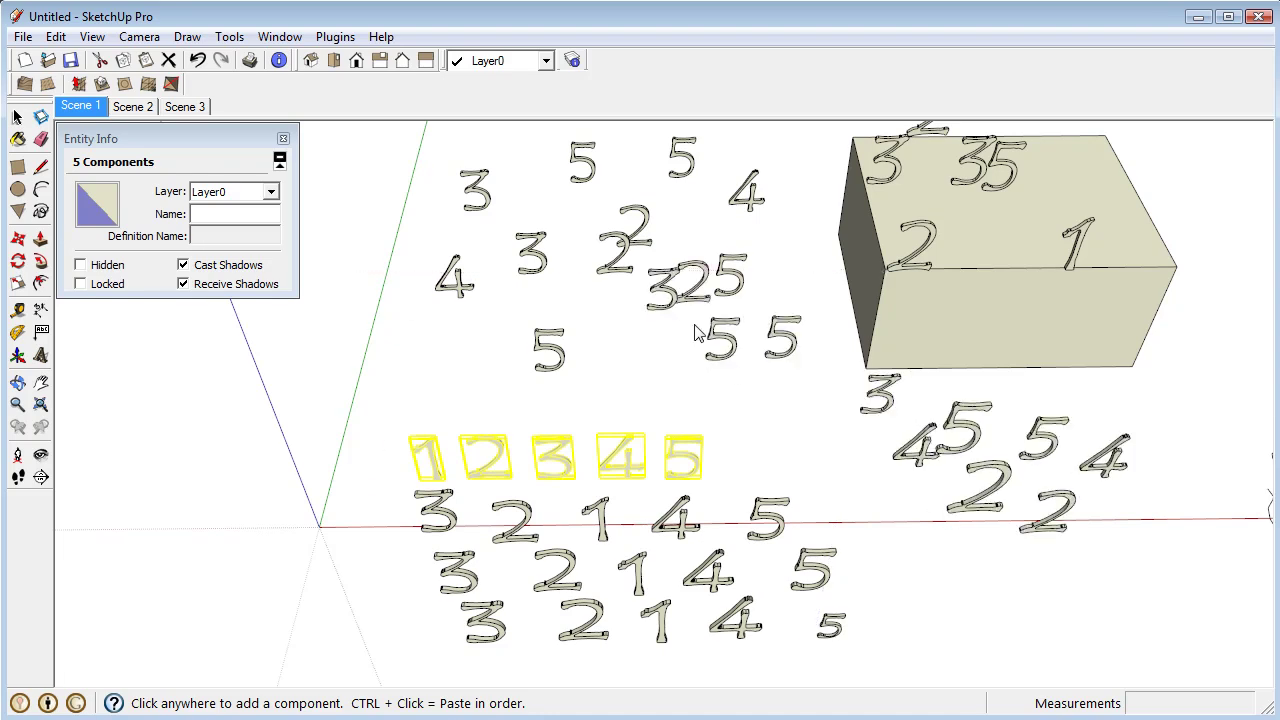
- Orbit around to face the 12345 digits and Group objects, then select the Group text
{"action": "middle_click_drag", "start_coordinate": [1116, 306], "coordinate": [366, 686]}
{"action": "middle_click_drag", "start_coordinate": [464, 585], "coordinate": [712, 435]}
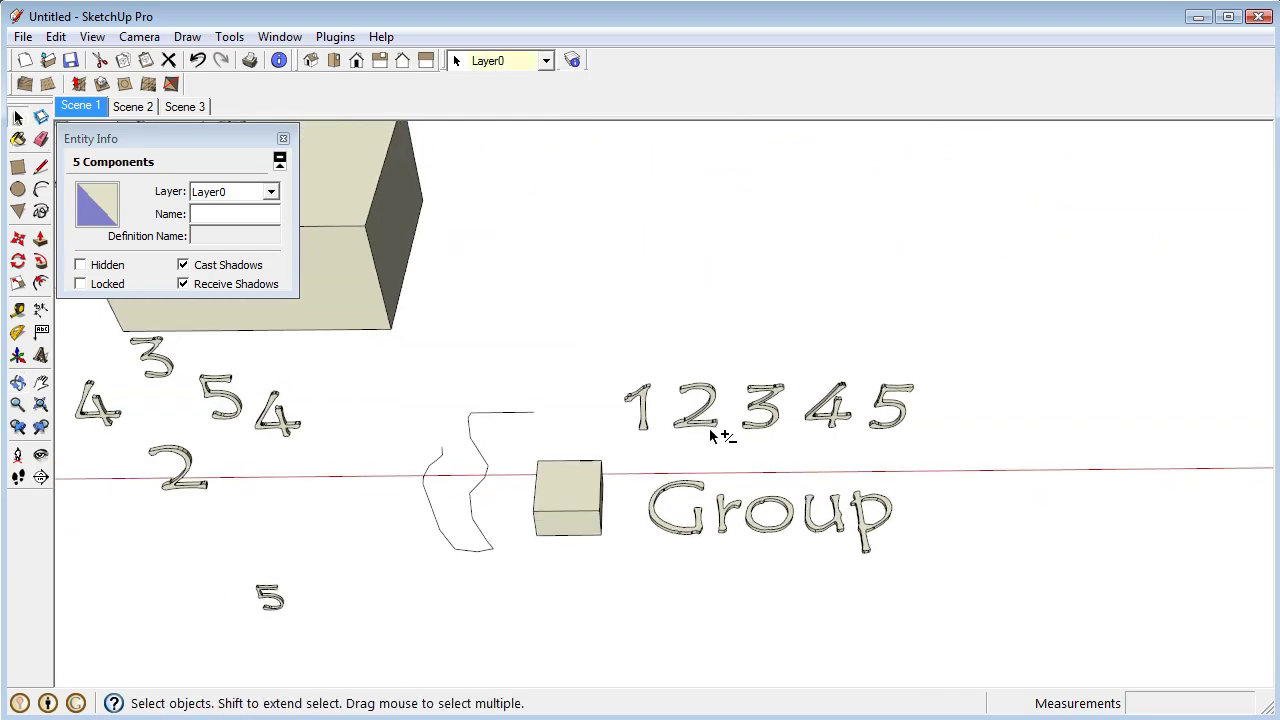
{"action": "middle_click_drag", "start_coordinate": [640, 409], "coordinate": [785, 440]}
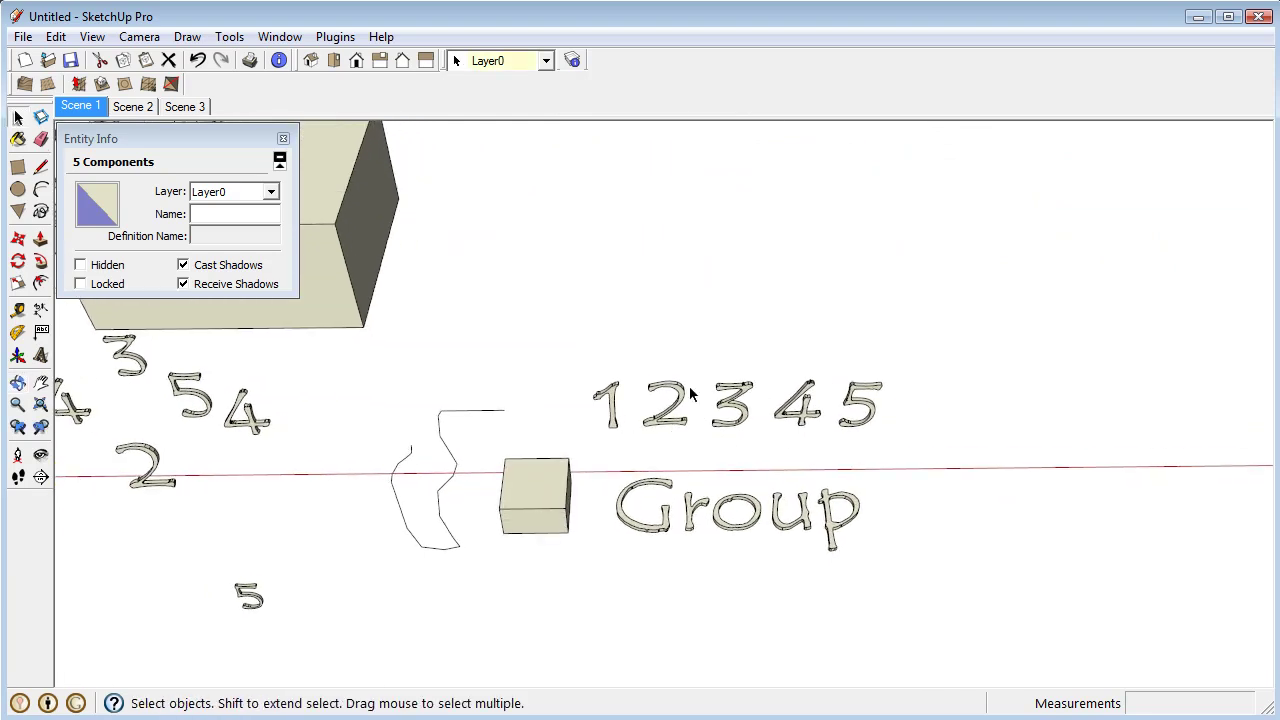
{"action": "left_click", "coordinate": [670, 494]}
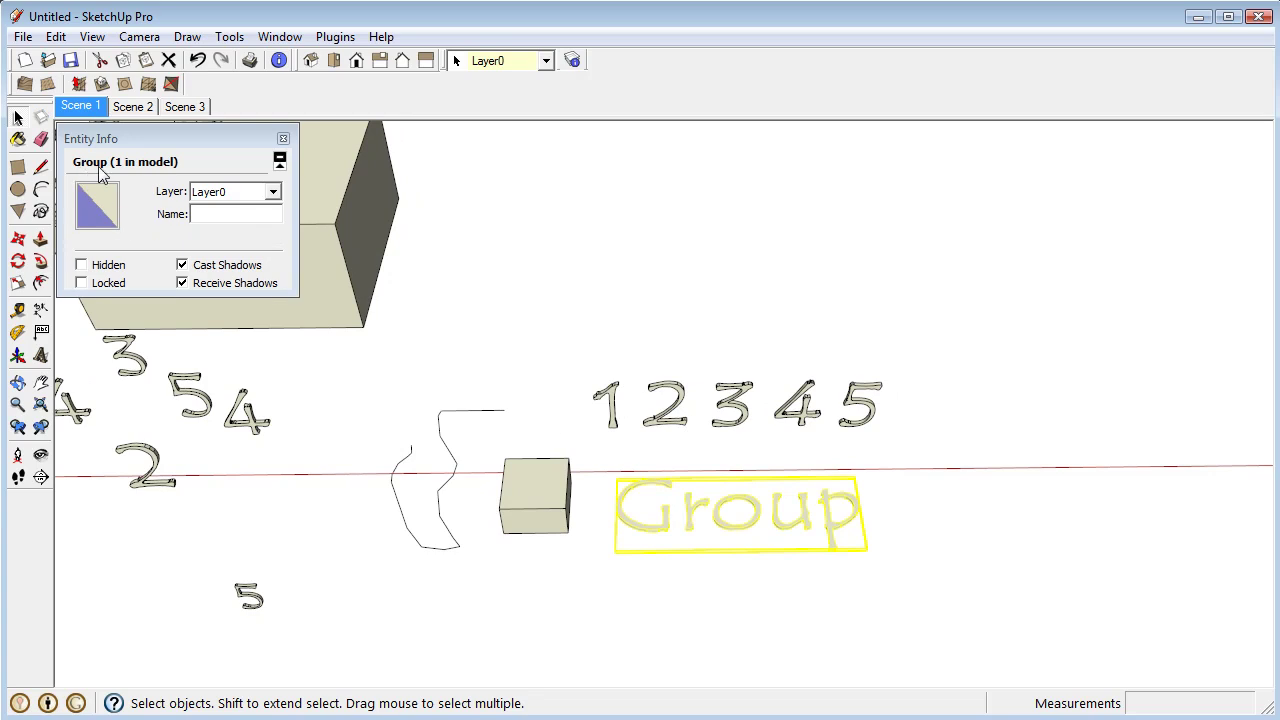
- Select the whole small cube and the curve, then window-select digits, cube, Group text and curve
{"action": "left_click", "coordinate": [544, 495]}
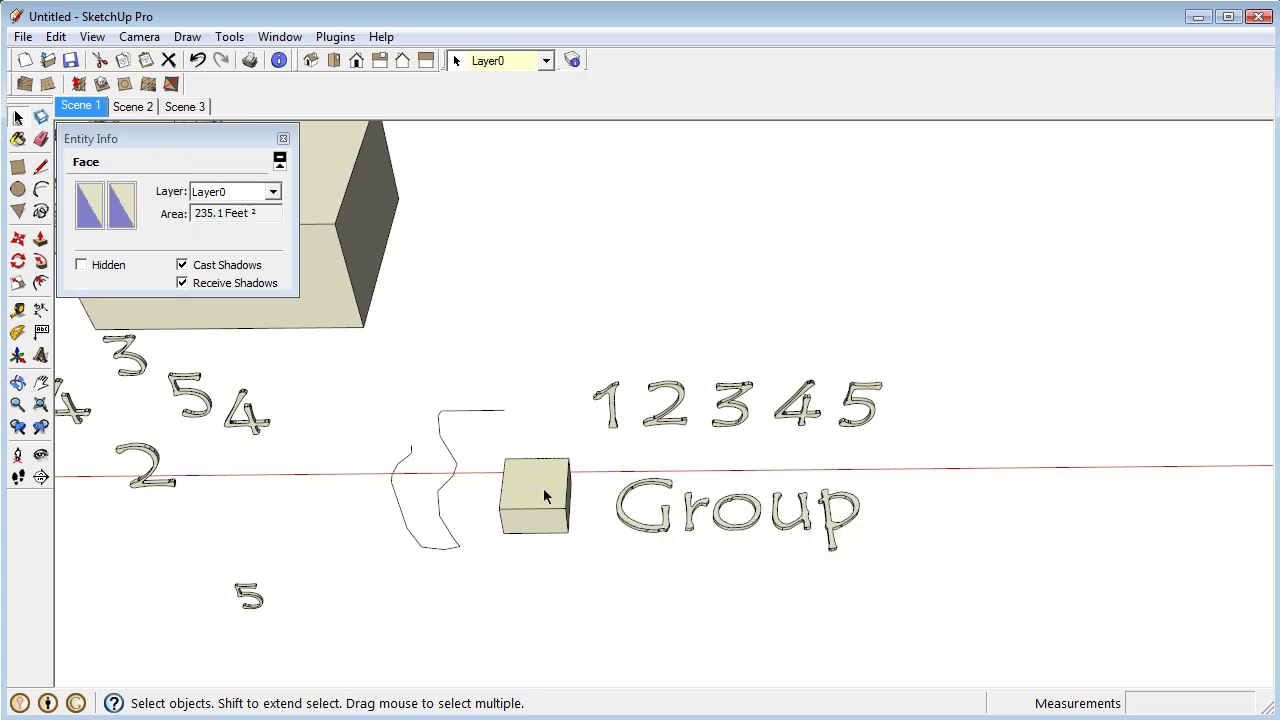
{"action": "triple_click", "coordinate": [543, 488]}
{"action": "left_click", "coordinate": [484, 410]}
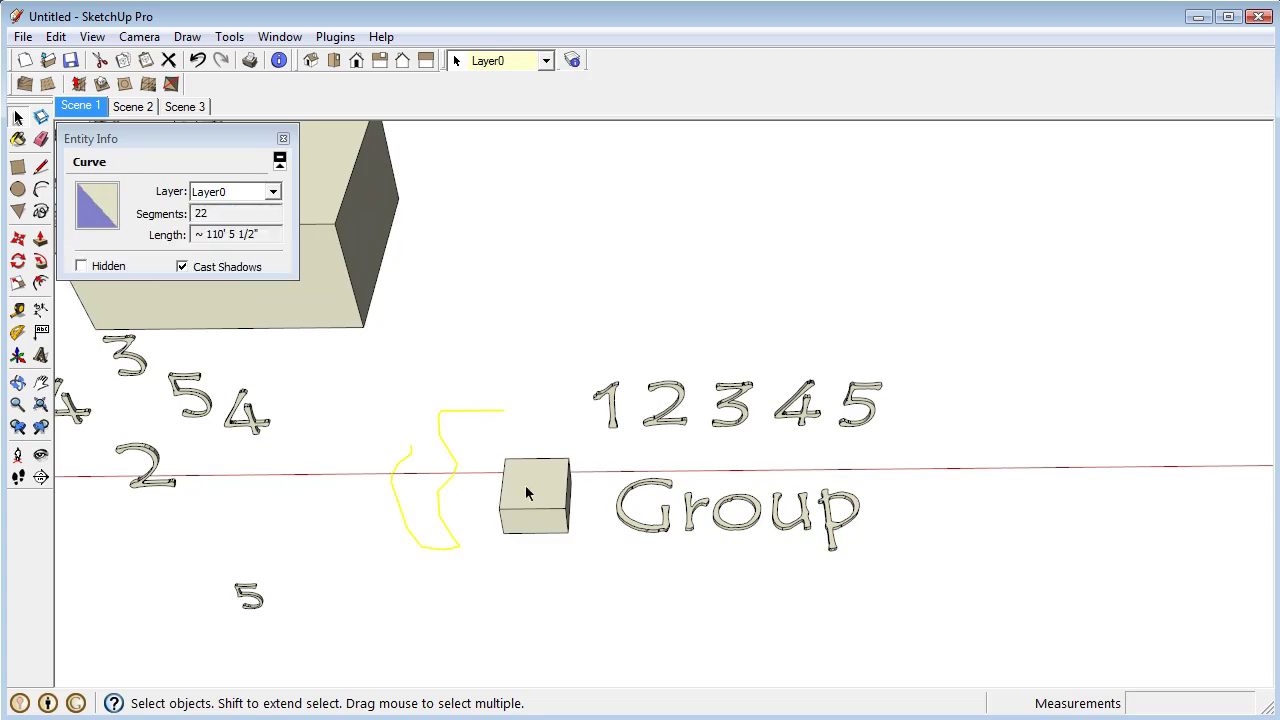
{"action": "left_click_drag", "start_coordinate": [994, 578], "coordinate": [628, 446]}
- Try Repeat Copy on the 46-entity mixed selection, cancel it, and check the Group text's context menu
{"action": "left_click_drag", "start_coordinate": [362, 371], "coordinate": [361, 365]}
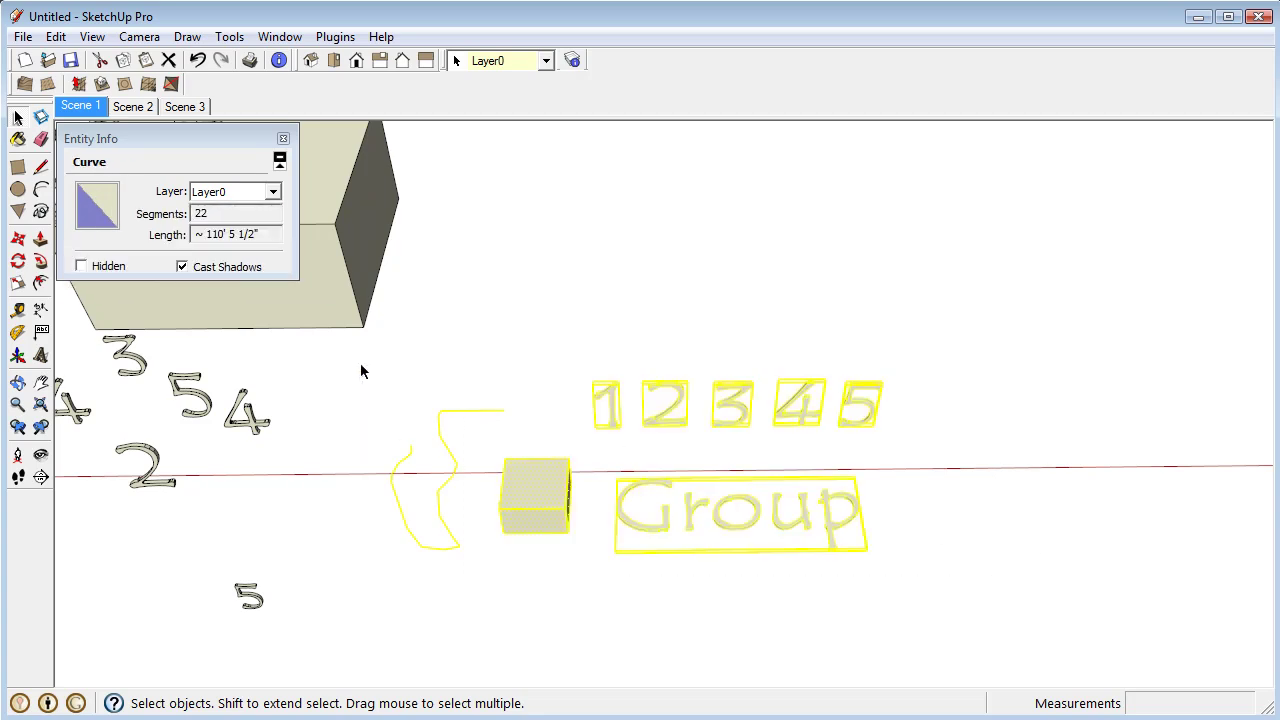
{"action": "left_click", "coordinate": [336, 36]}
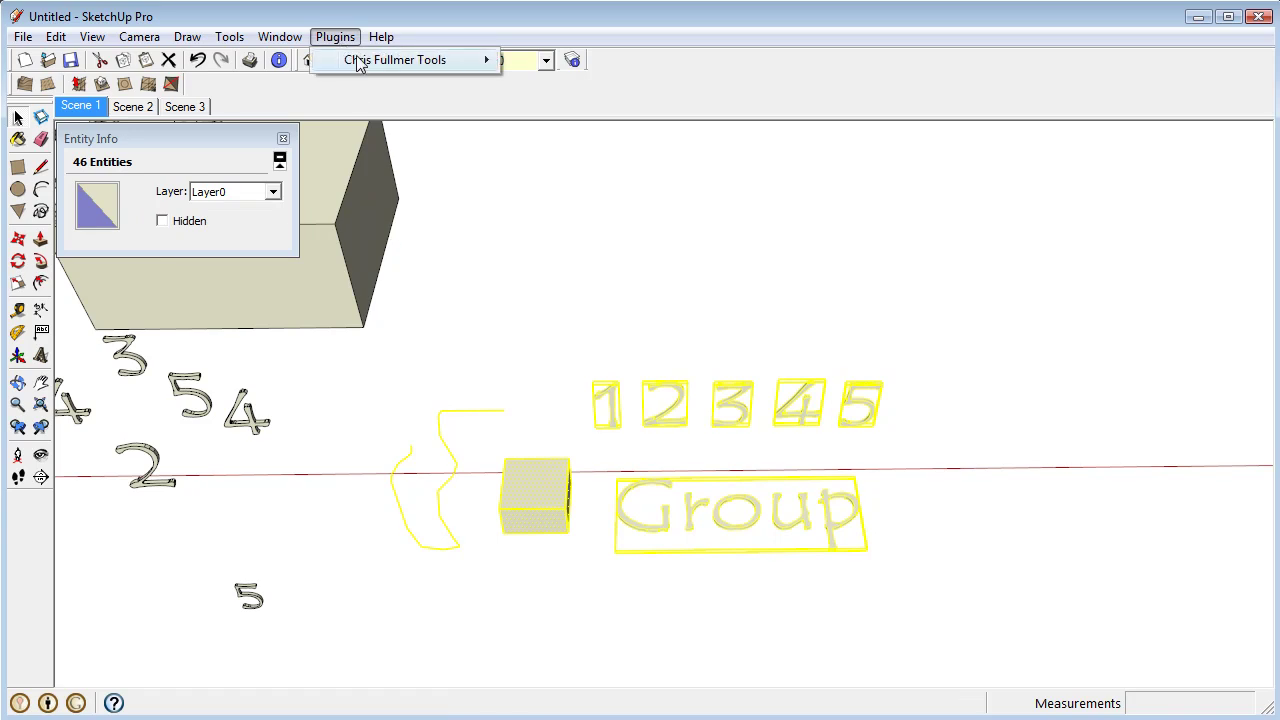
{"action": "mouse_move", "coordinate": [395, 60]}
{"action": "left_click", "coordinate": [563, 104]}
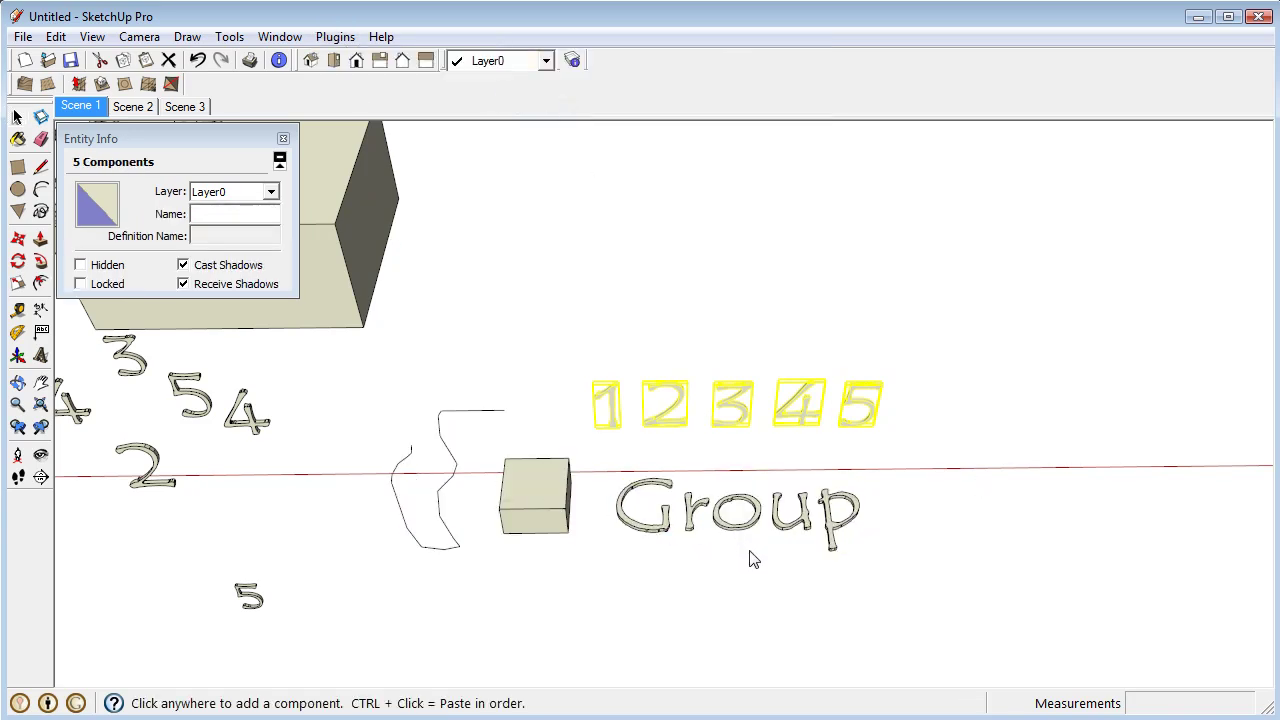
{"action": "key", "text": "space"}
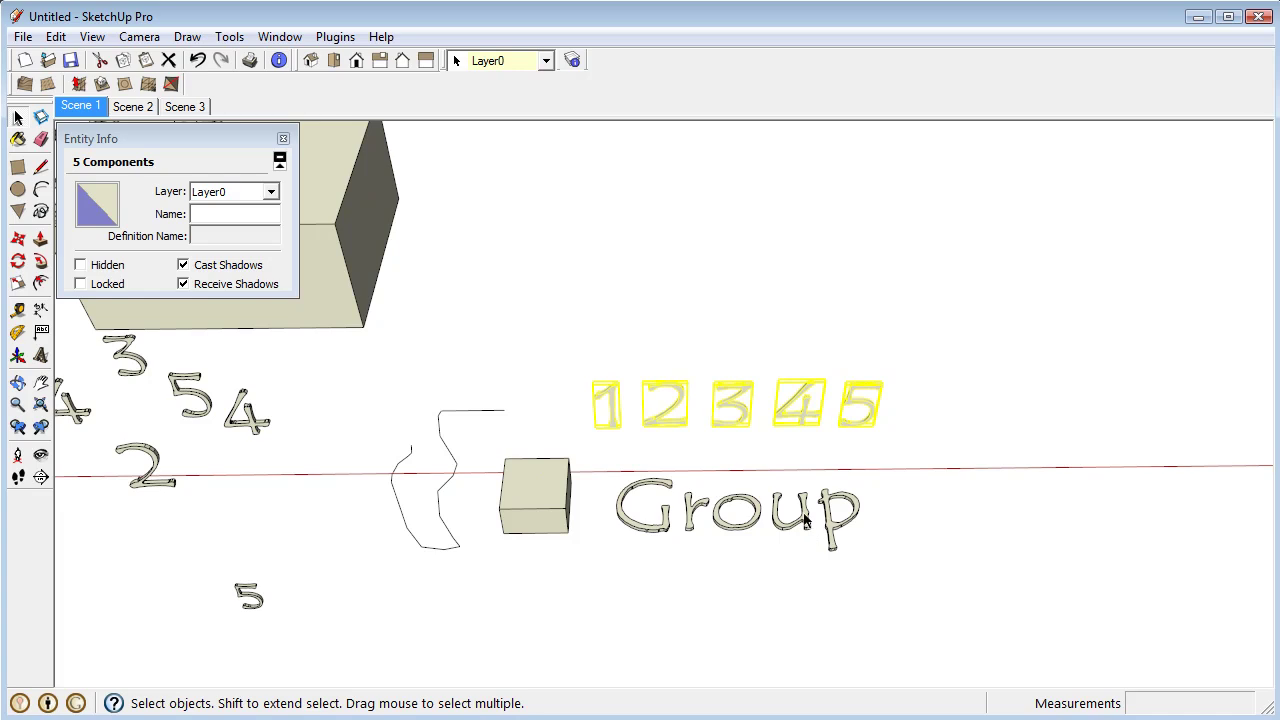
{"action": "left_click", "coordinate": [805, 520]}
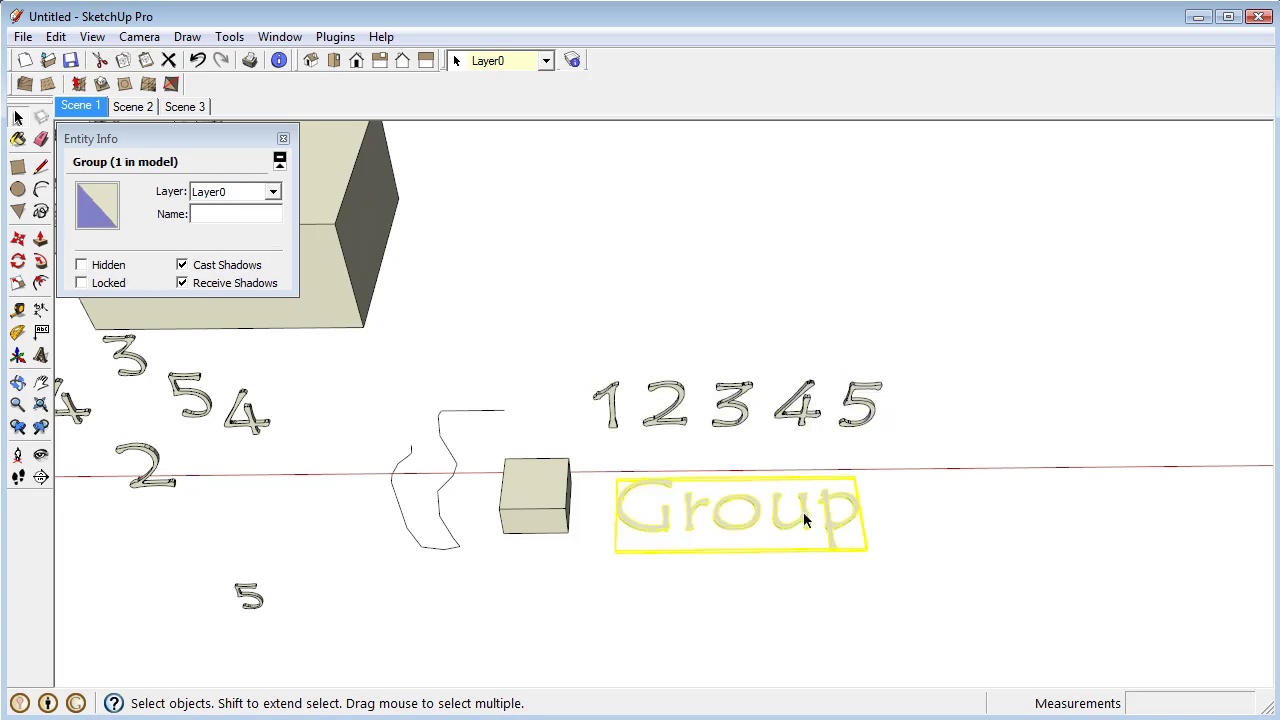
{"action": "right_click", "coordinate": [806, 503]}
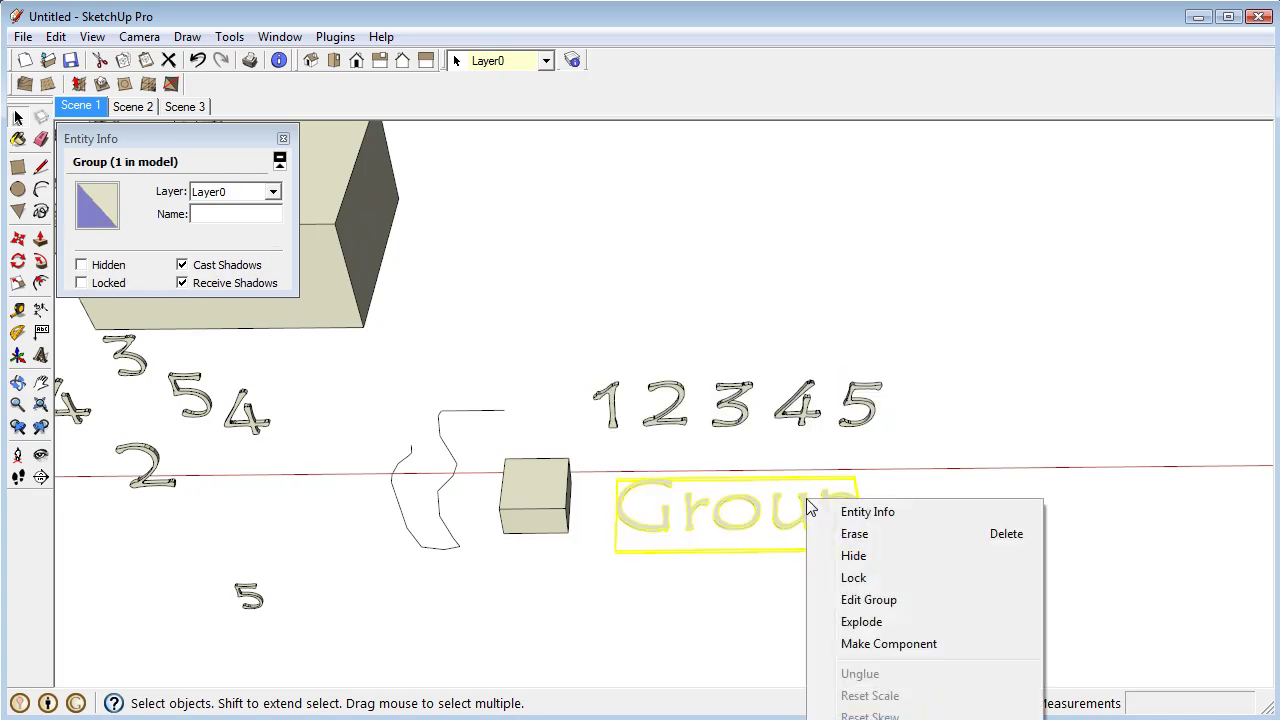
{"action": "left_click", "coordinate": [908, 644]}
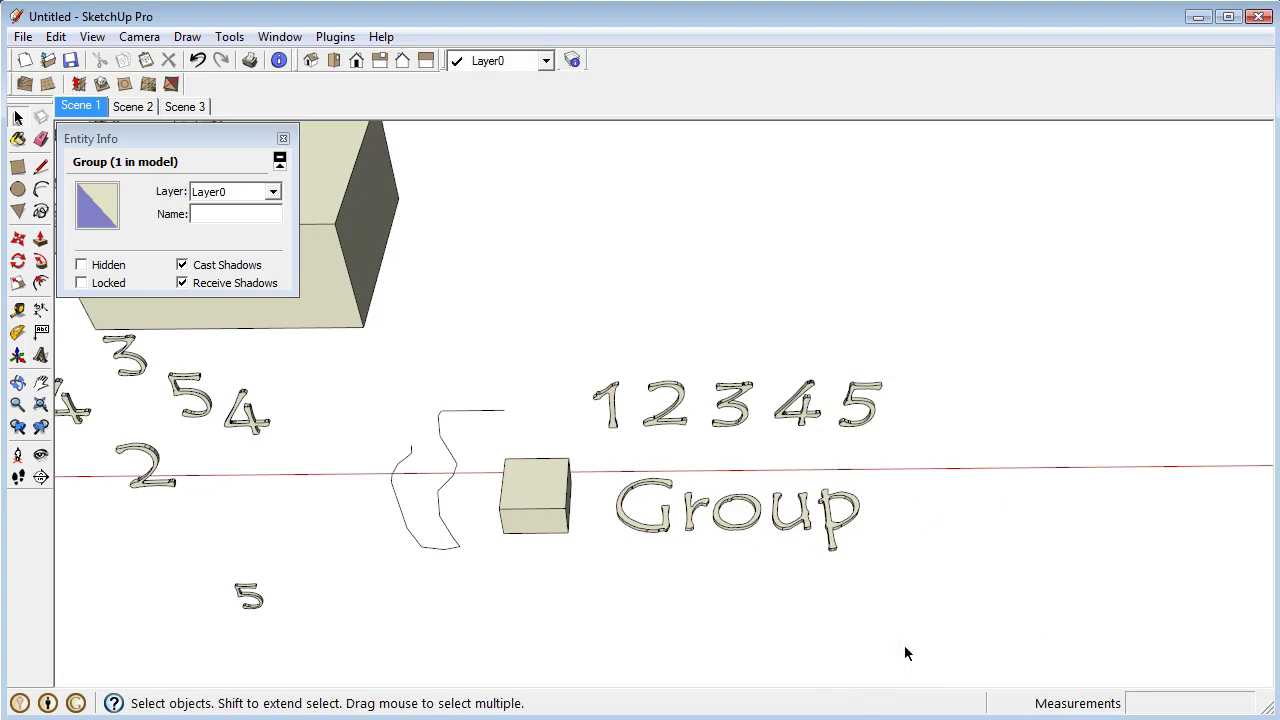
- Make the small cube a component, then window-select the squiggle, cube, numerals and Group text
{"action": "left_click", "coordinate": [550, 490]}
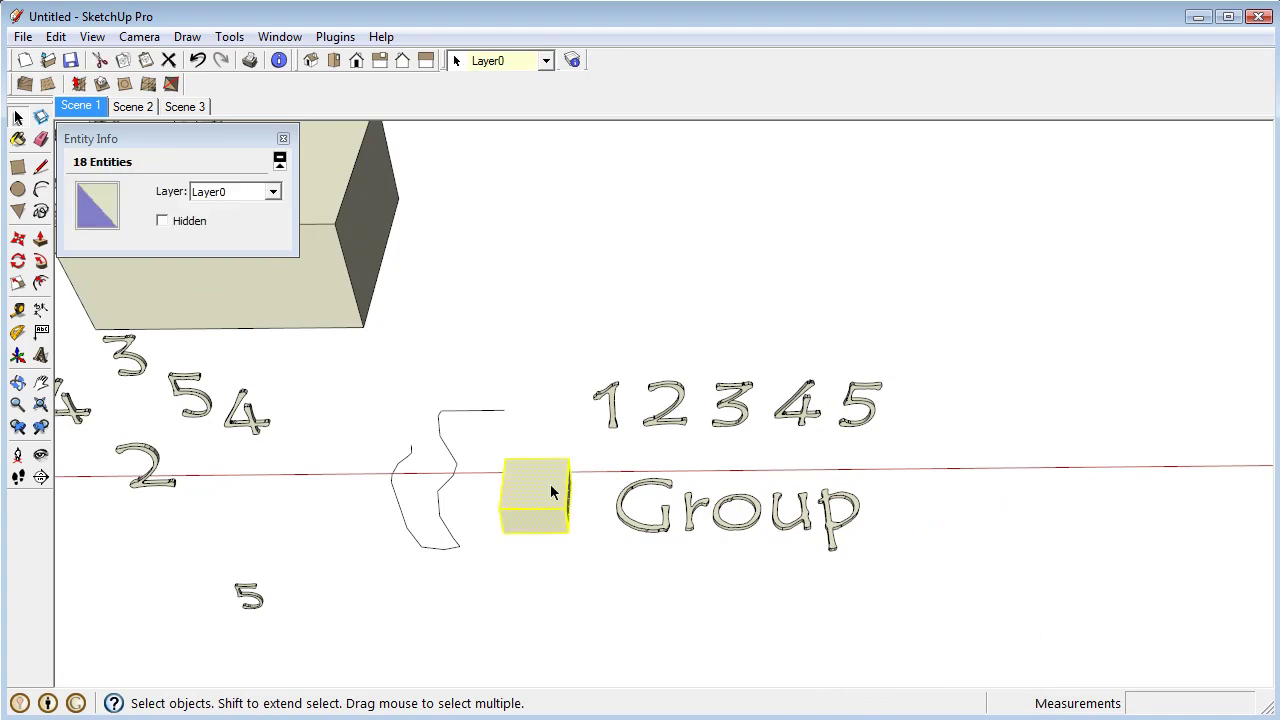
{"action": "right_click", "coordinate": [551, 487]}
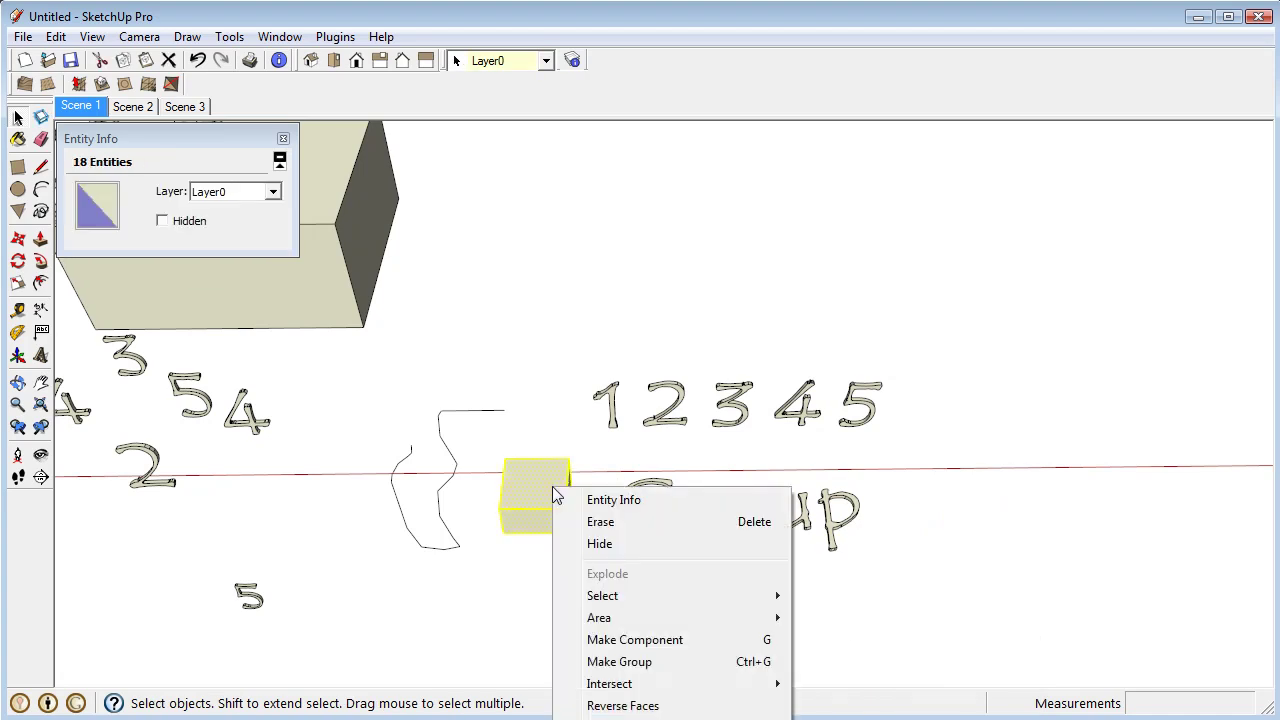
{"action": "left_click", "coordinate": [692, 641]}
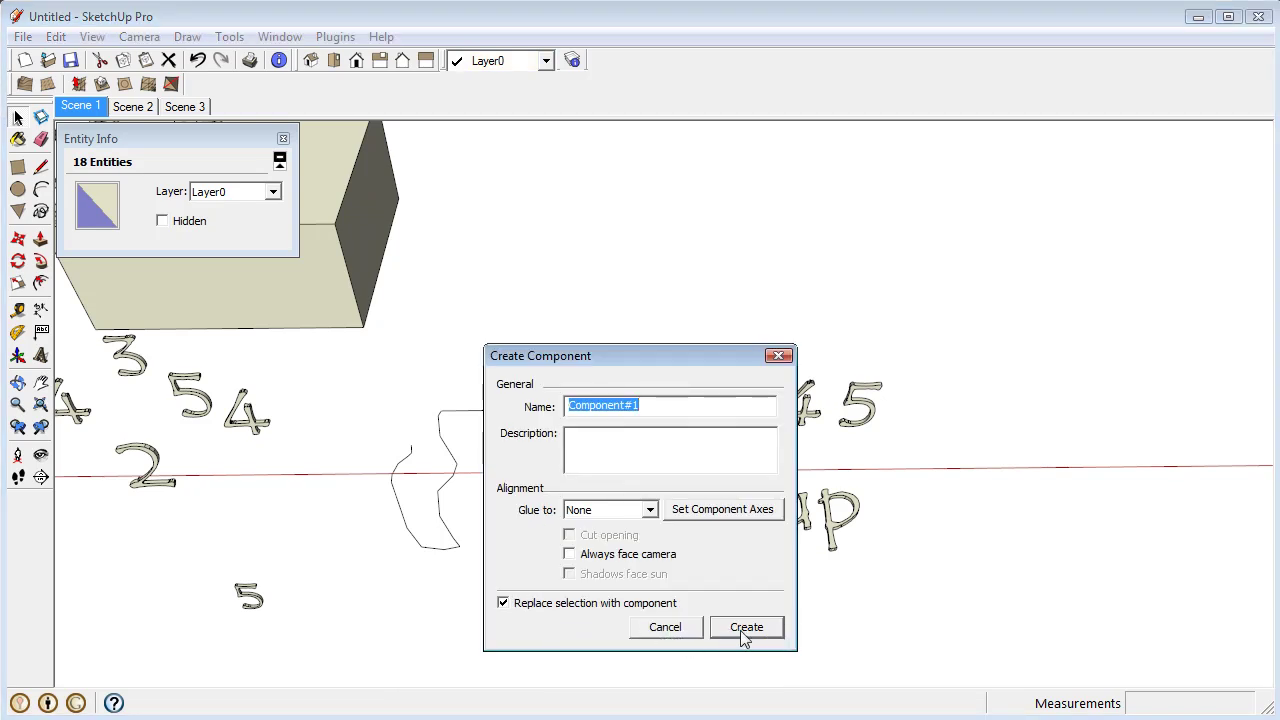
{"action": "left_click", "coordinate": [740, 627]}
{"action": "left_click_drag", "start_coordinate": [346, 354], "coordinate": [1005, 612]}
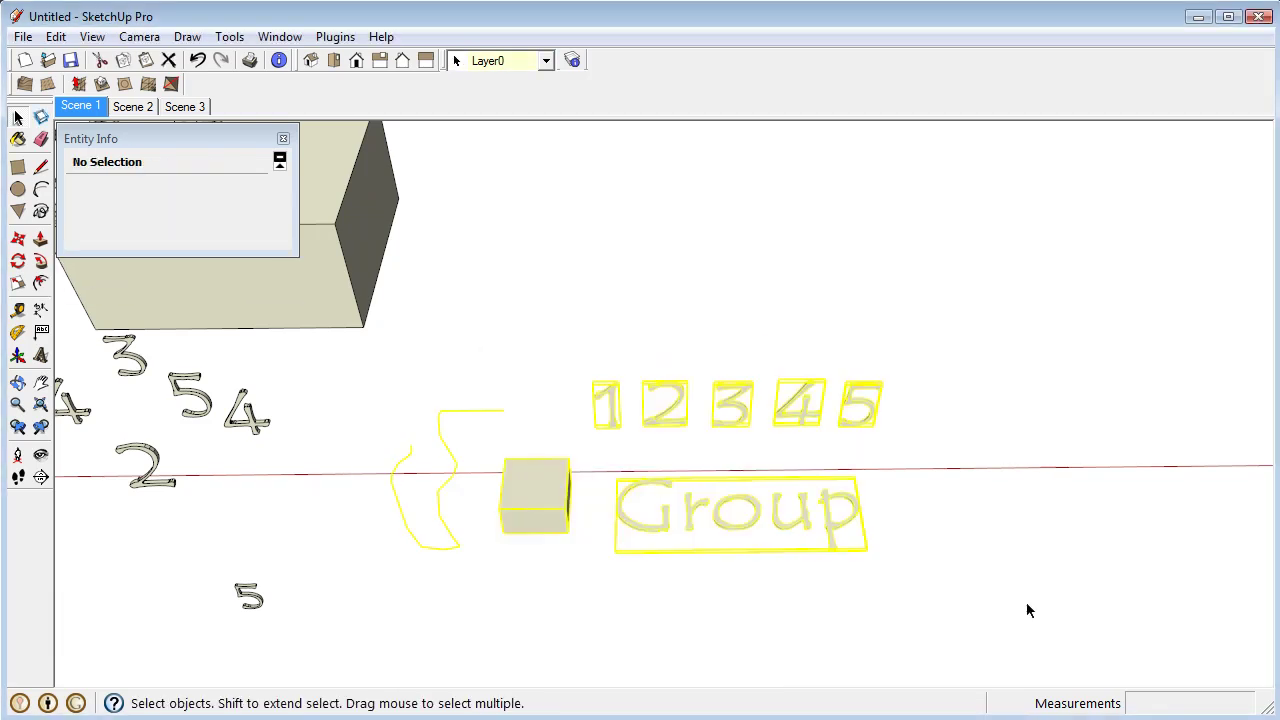
- Launch Repeat Copy and scatter random copies of the selection above the originals
{"action": "left_click", "coordinate": [335, 37]}
{"action": "mouse_move", "coordinate": [420, 60]}
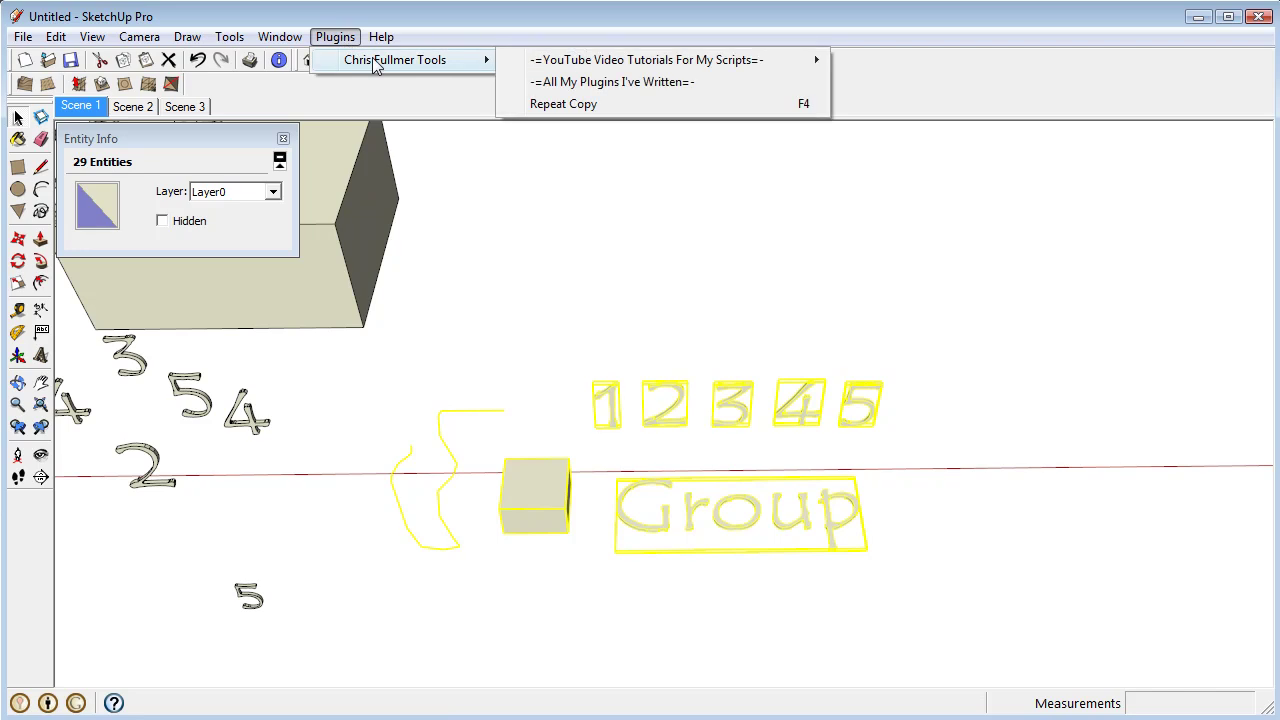
{"action": "left_click", "coordinate": [636, 101]}
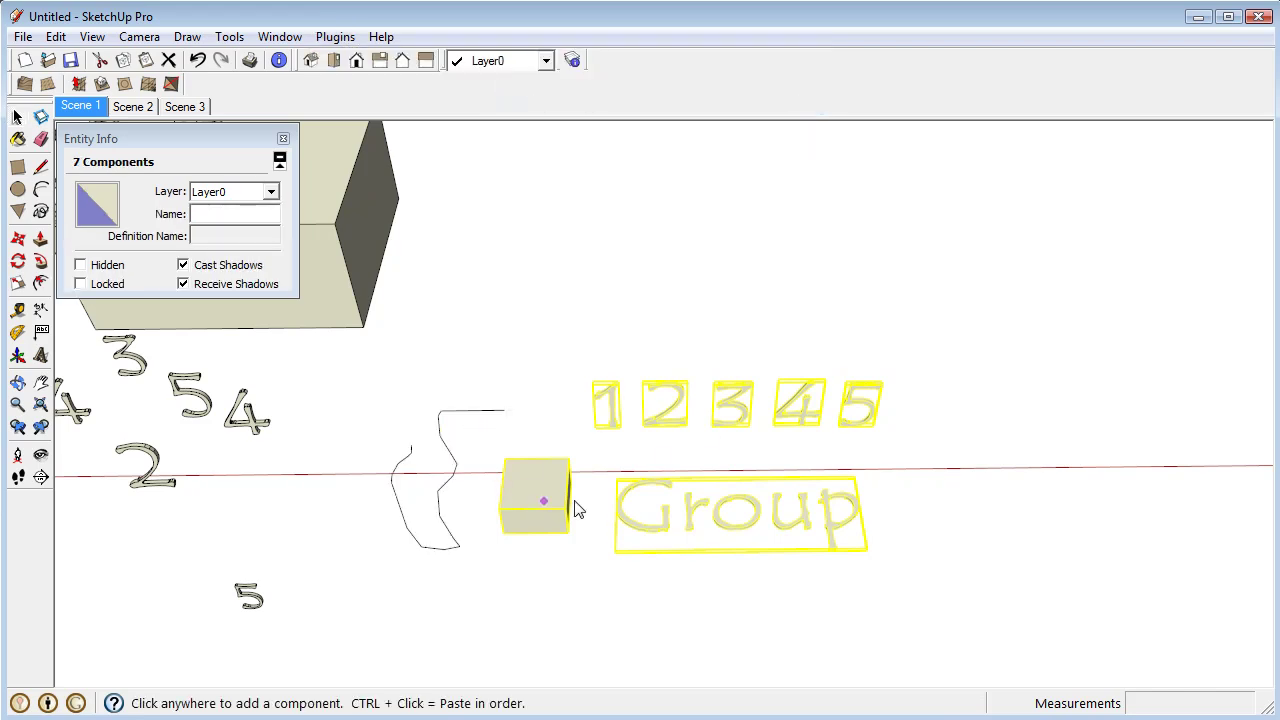
{"action": "left_click", "coordinate": [531, 210]}
{"action": "left_click", "coordinate": [538, 270]}
{"action": "left_click", "coordinate": [573, 290]}
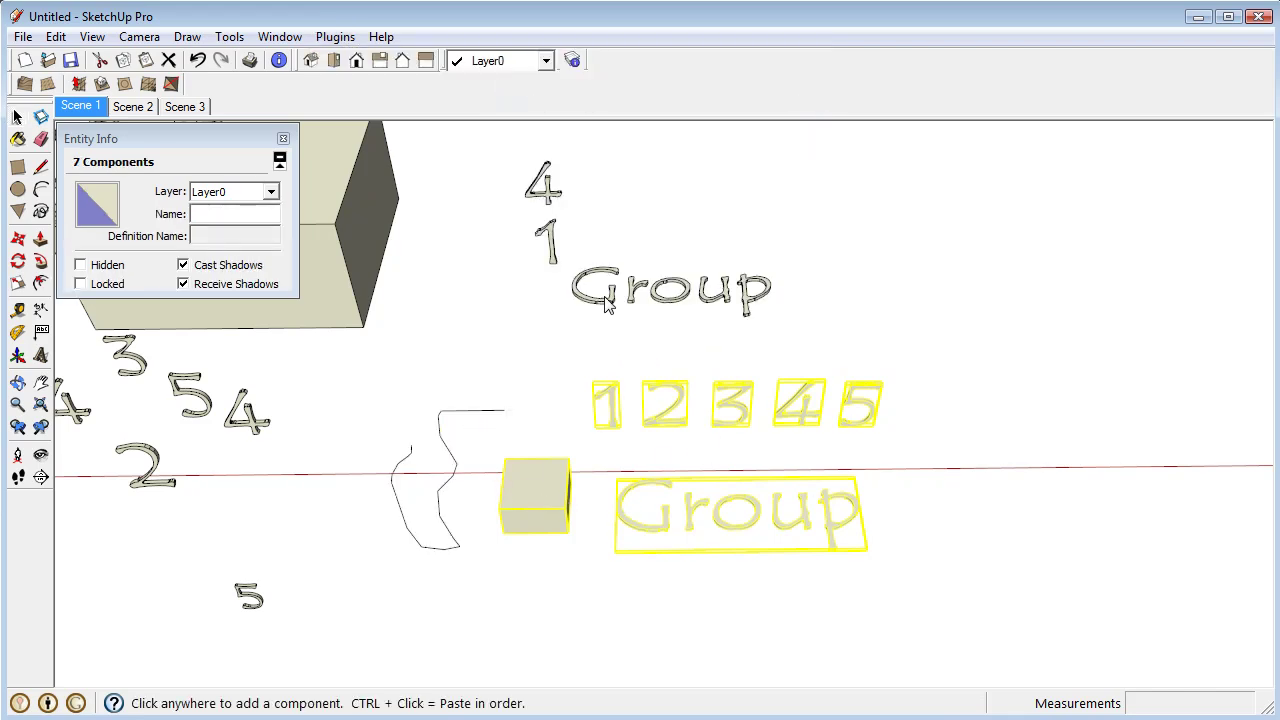
{"action": "left_click", "coordinate": [716, 178]}
{"action": "left_click", "coordinate": [666, 187]}
{"action": "left_click", "coordinate": [650, 229]}
{"action": "left_click", "coordinate": [600, 164]}
{"action": "left_click", "coordinate": [600, 164]}
{"action": "left_click", "coordinate": [455, 205]}
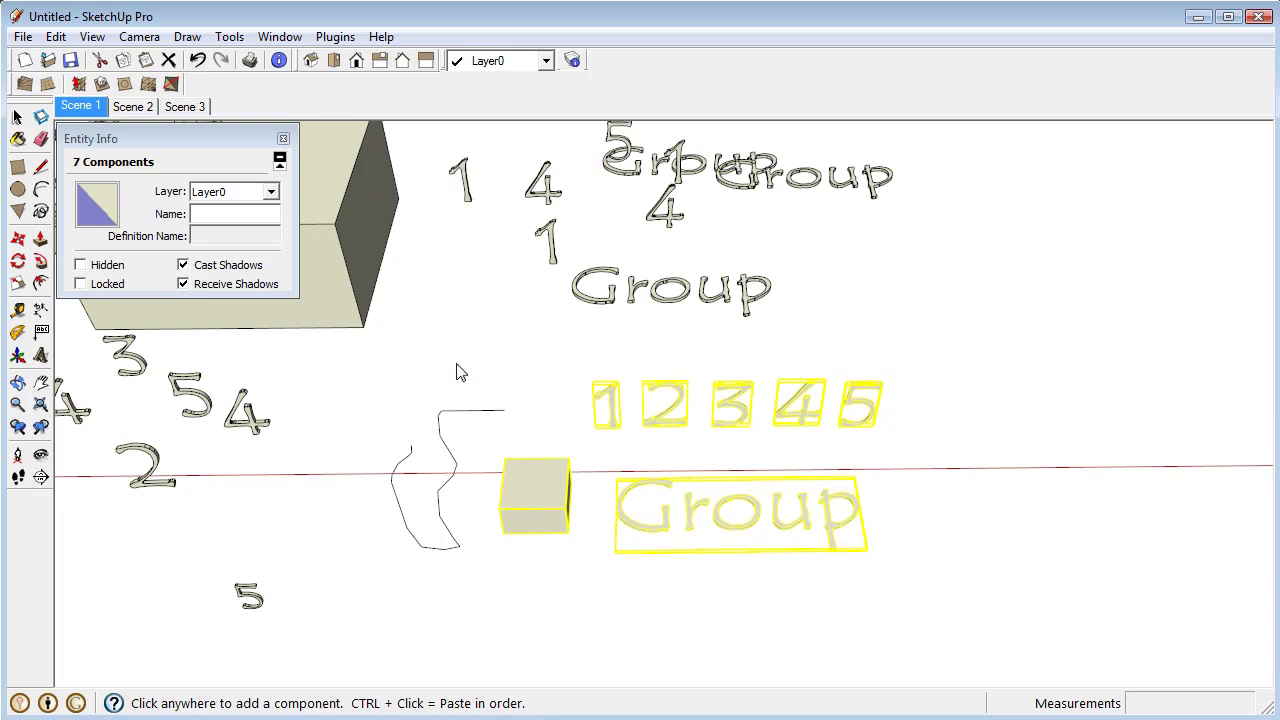
{"action": "left_click", "coordinate": [457, 369]}
{"action": "left_click", "coordinate": [652, 322]}
{"action": "left_click", "coordinate": [837, 211]}
{"action": "left_click", "coordinate": [752, 238]}
- Add many more scattered numeral, Group text and cube copies, then exit with Space
{"action": "left_click", "coordinate": [692, 238]}
{"action": "left_click", "coordinate": [566, 232]}
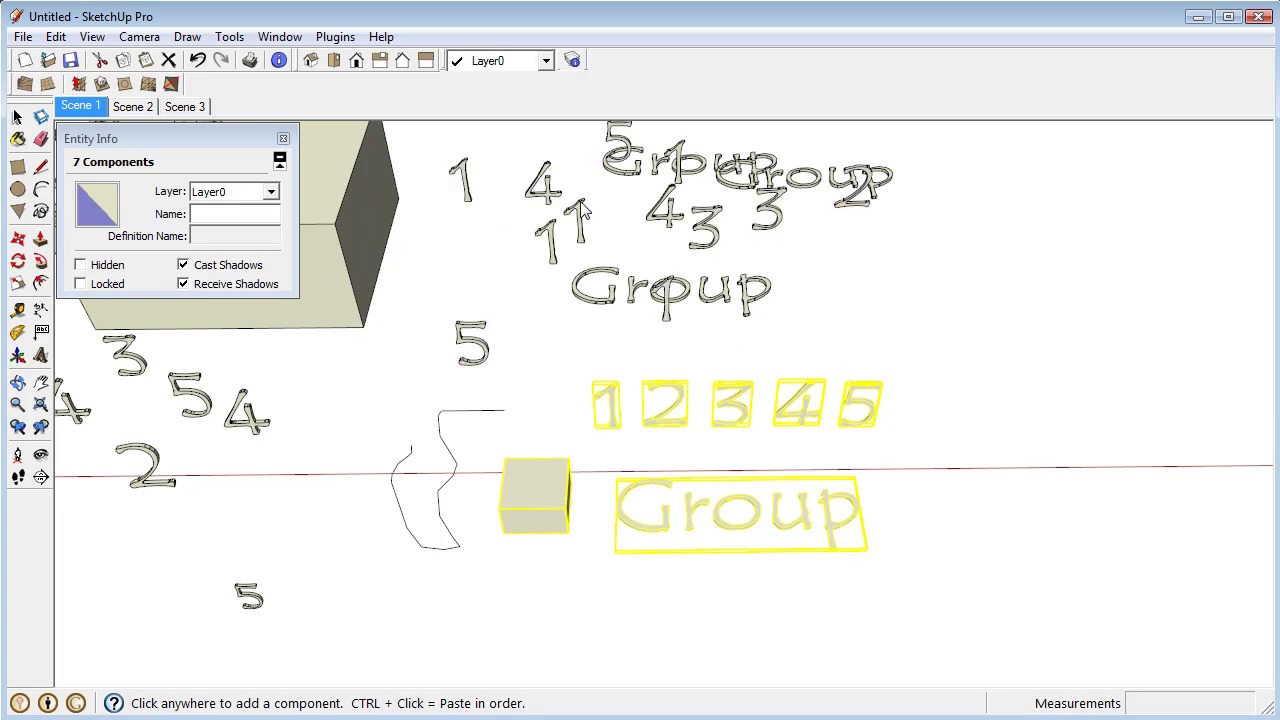
{"action": "left_click", "coordinate": [588, 172]}
{"action": "left_click", "coordinate": [476, 246]}
{"action": "left_click", "coordinate": [468, 308]}
{"action": "left_click", "coordinate": [612, 362]}
{"action": "left_click", "coordinate": [793, 345]}
{"action": "left_click", "coordinate": [776, 286]}
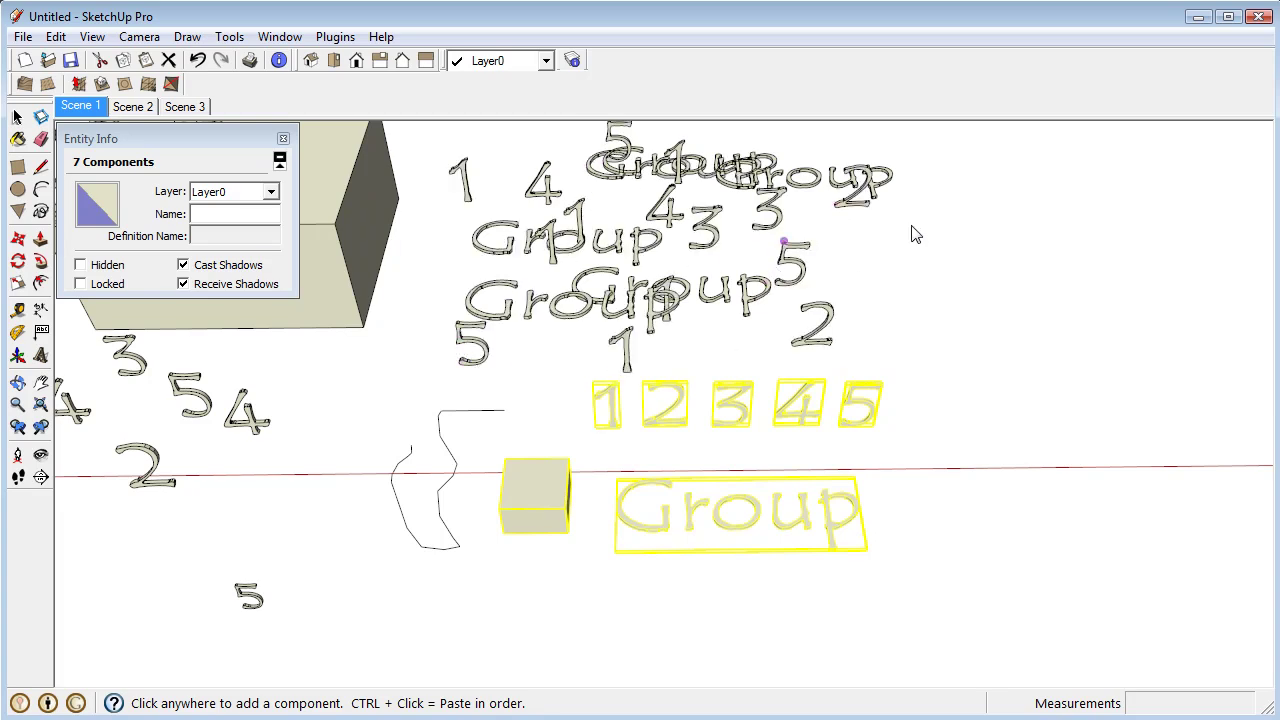
{"action": "left_click", "coordinate": [912, 228]}
{"action": "left_click", "coordinate": [840, 252]}
{"action": "left_click", "coordinate": [835, 298]}
{"action": "left_click", "coordinate": [706, 276]}
{"action": "left_click", "coordinate": [682, 238]}
{"action": "left_click", "coordinate": [560, 198]}
{"action": "left_click", "coordinate": [545, 165]}
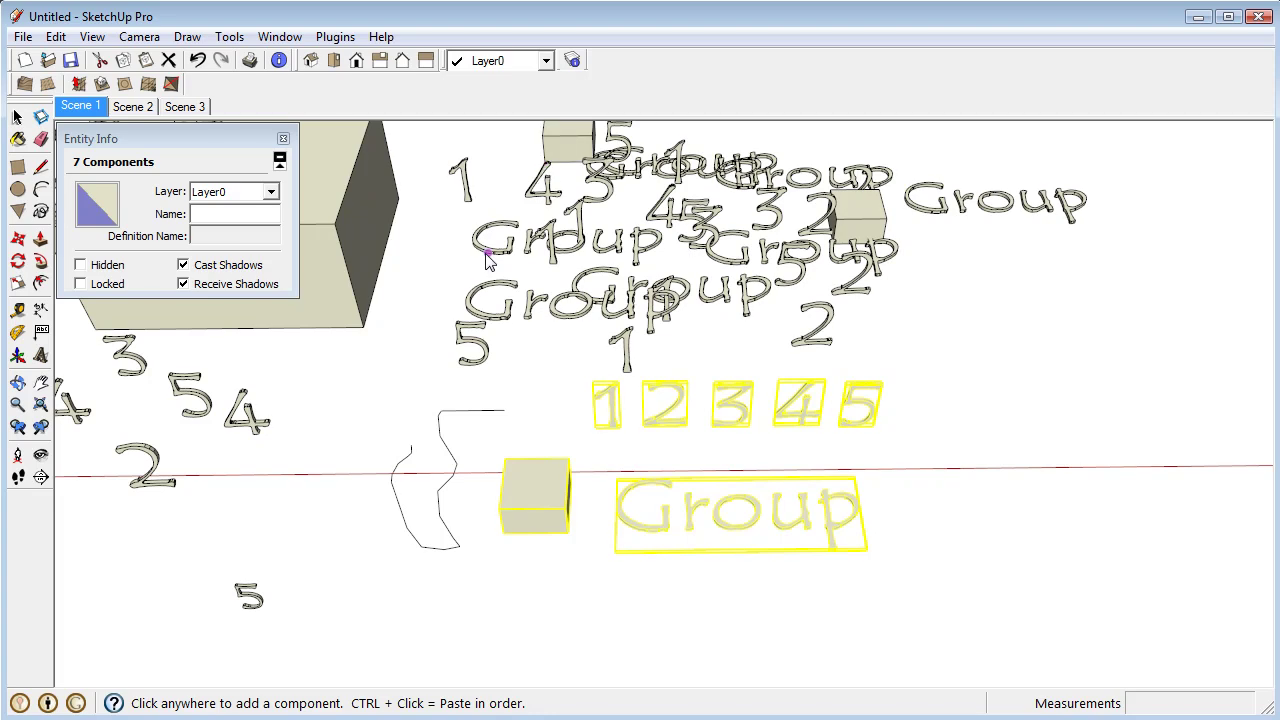
{"action": "left_click", "coordinate": [486, 254]}
{"action": "key", "text": "space"}
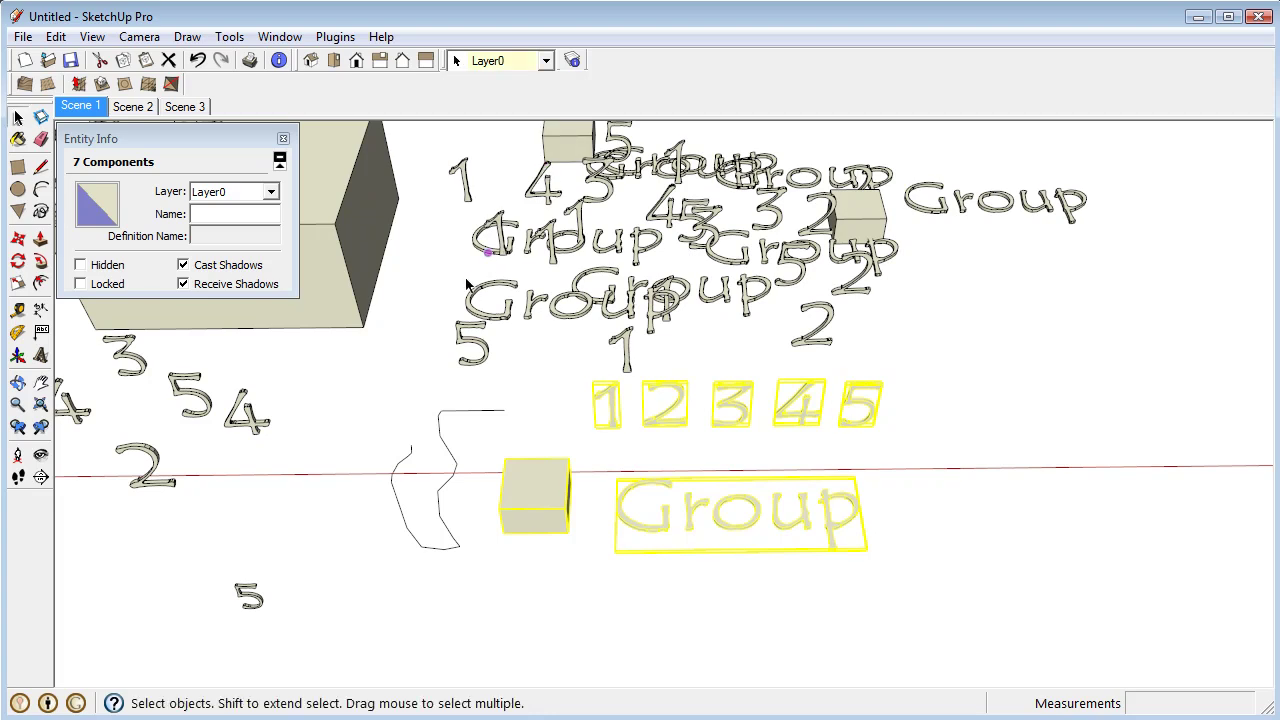
- Clear the selection, go to Scene 3, and dock the Components browser beneath Entity Info
{"action": "left_click", "coordinate": [460, 264]}
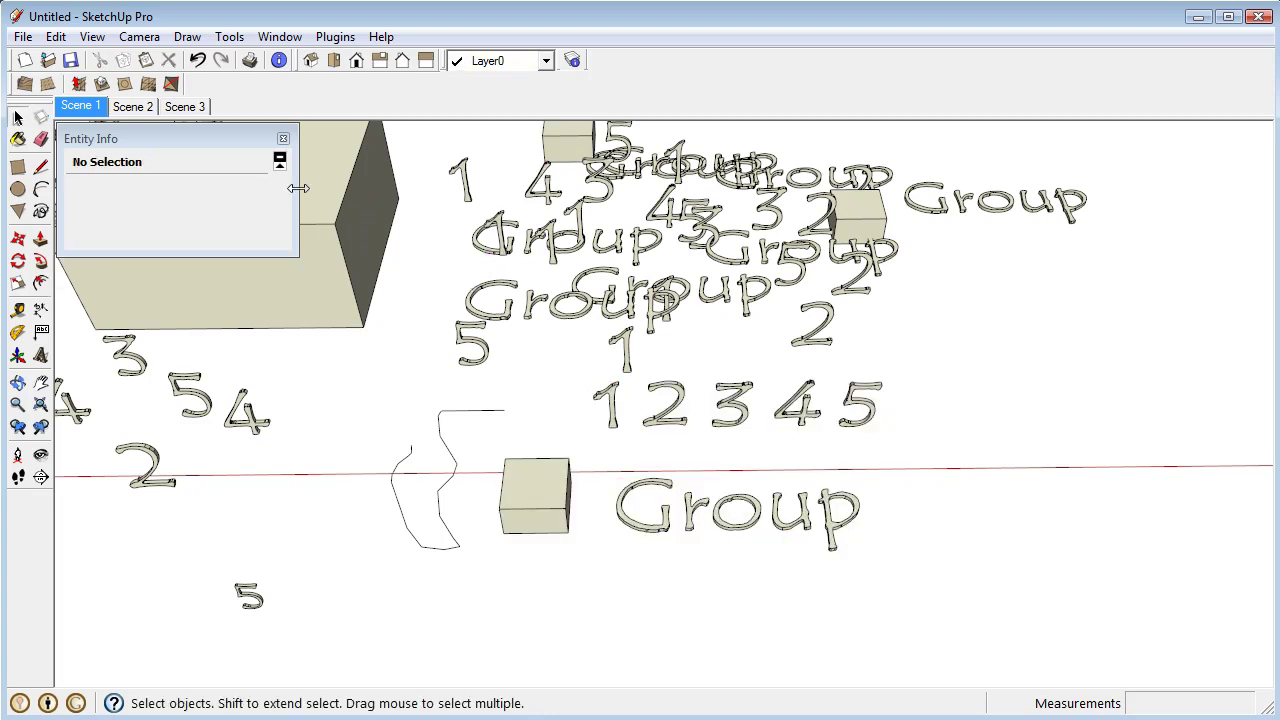
{"action": "left_click", "coordinate": [188, 110]}
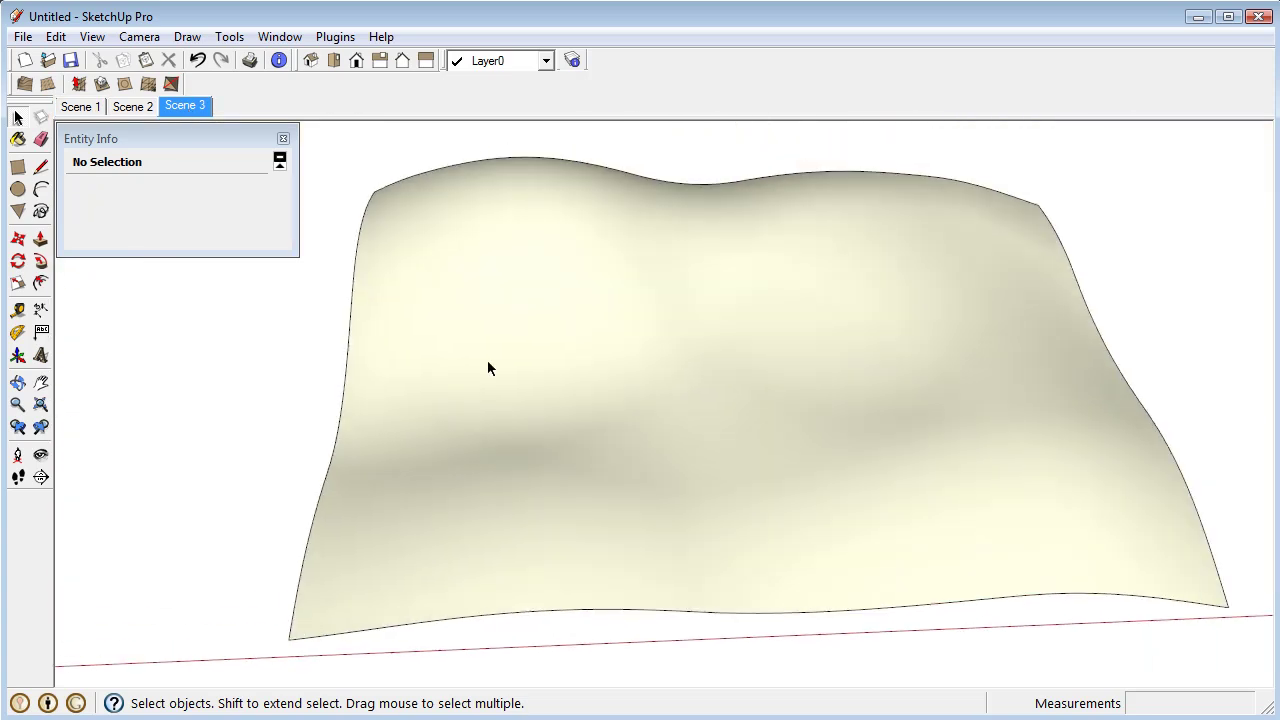
{"action": "left_click", "coordinate": [279, 36]}
{"action": "left_click", "coordinate": [310, 124]}
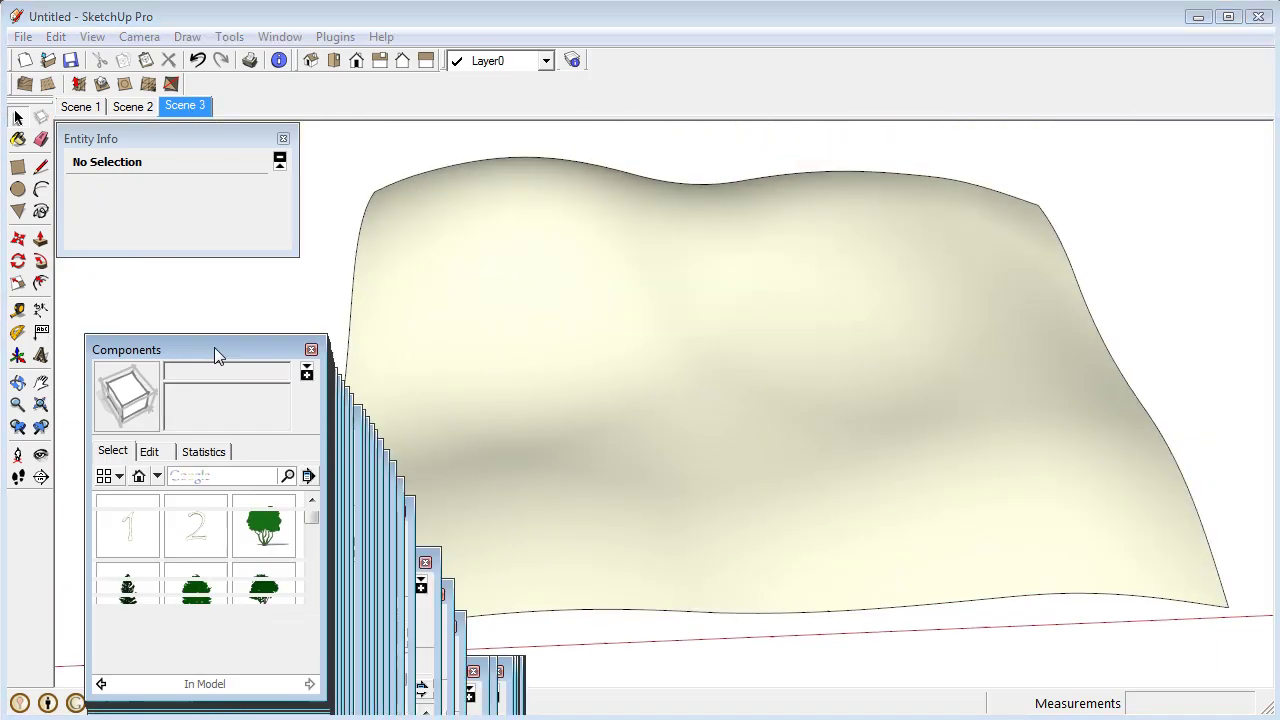
{"action": "left_click_drag", "start_coordinate": [214, 347], "coordinate": [195, 277]}
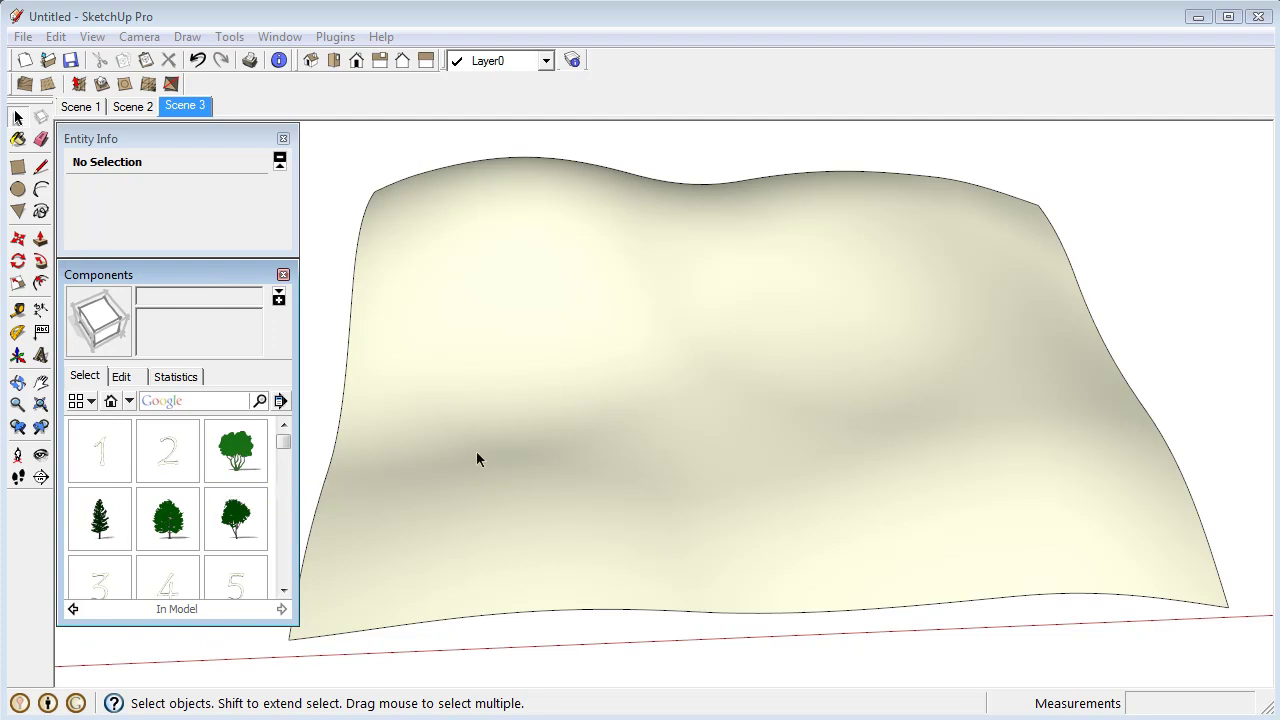
{"action": "middle_click_drag", "start_coordinate": [477, 457], "coordinate": [676, 388]}
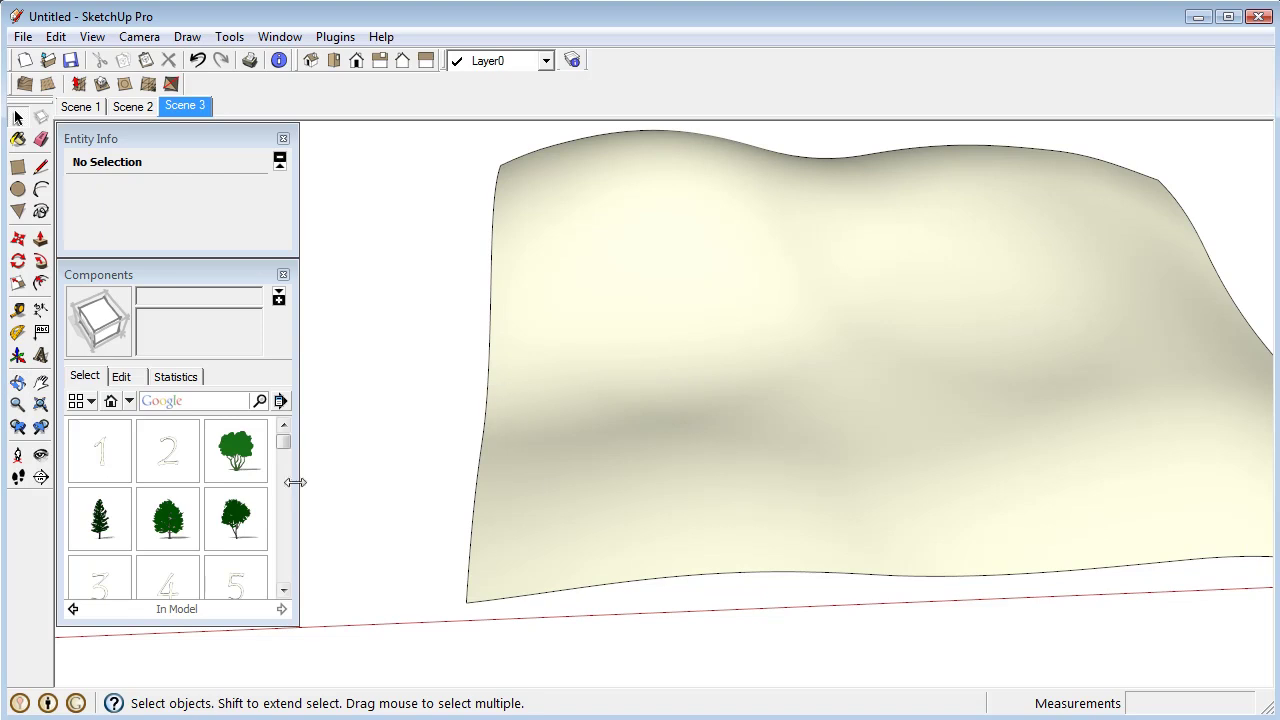
- Orbit and zoom back to the copied objects and select the Group text component
{"action": "middle_click_drag", "start_coordinate": [312, 444], "coordinate": [960, 314]}
{"action": "scroll", "coordinate": [717, 575], "scroll_direction": "up", "scroll_amount": 3}
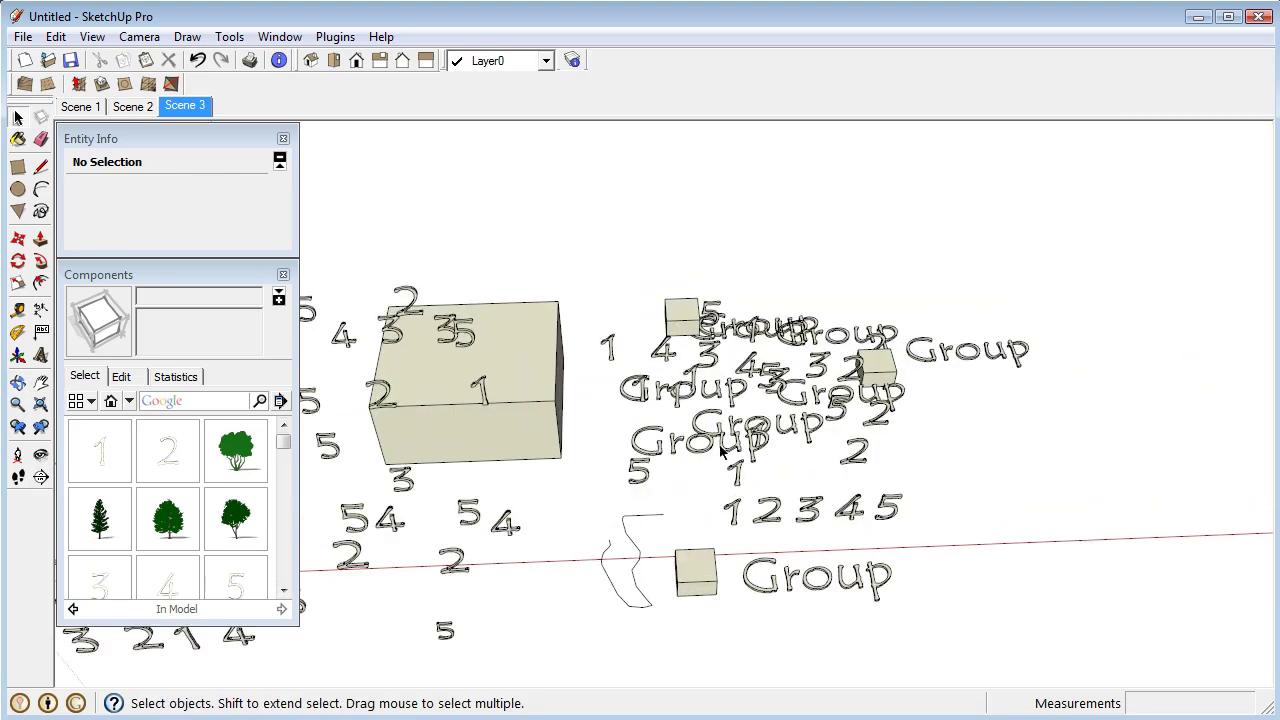
{"action": "middle_click_drag", "start_coordinate": [717, 575], "coordinate": [842, 400]}
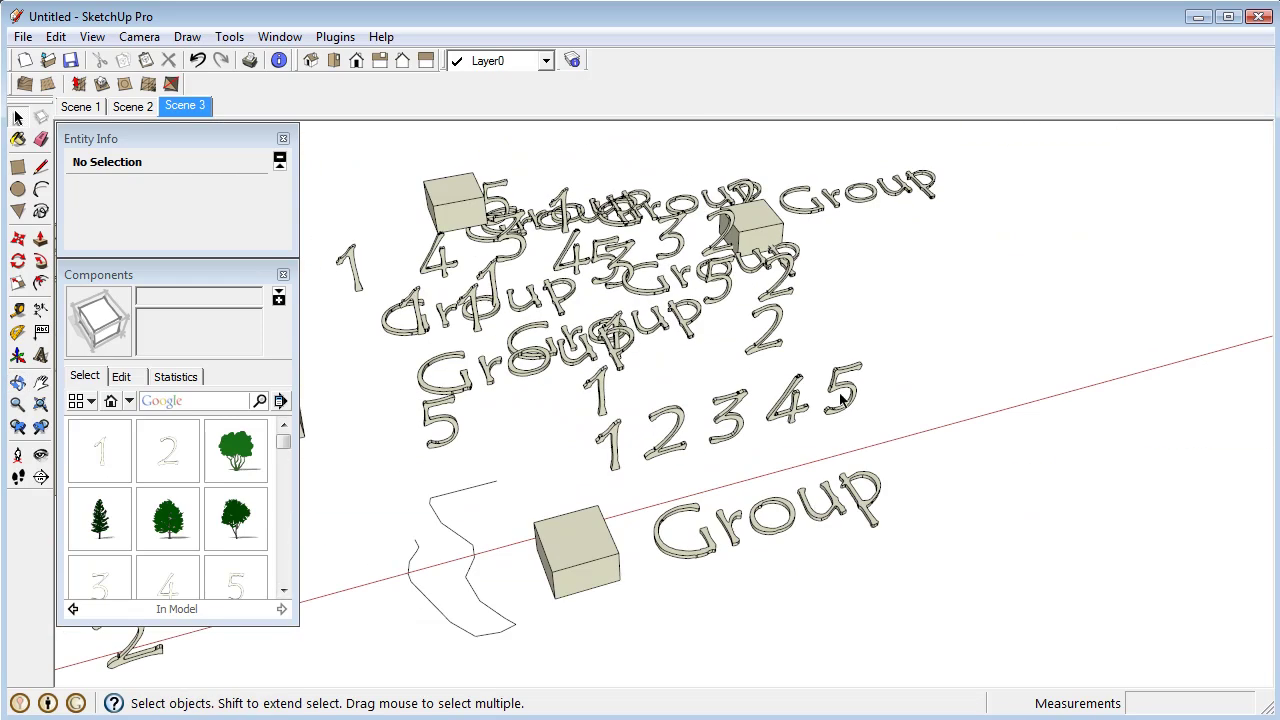
{"action": "left_click", "coordinate": [860, 495]}
{"action": "middle_click_drag", "start_coordinate": [869, 497], "coordinate": [826, 517]}
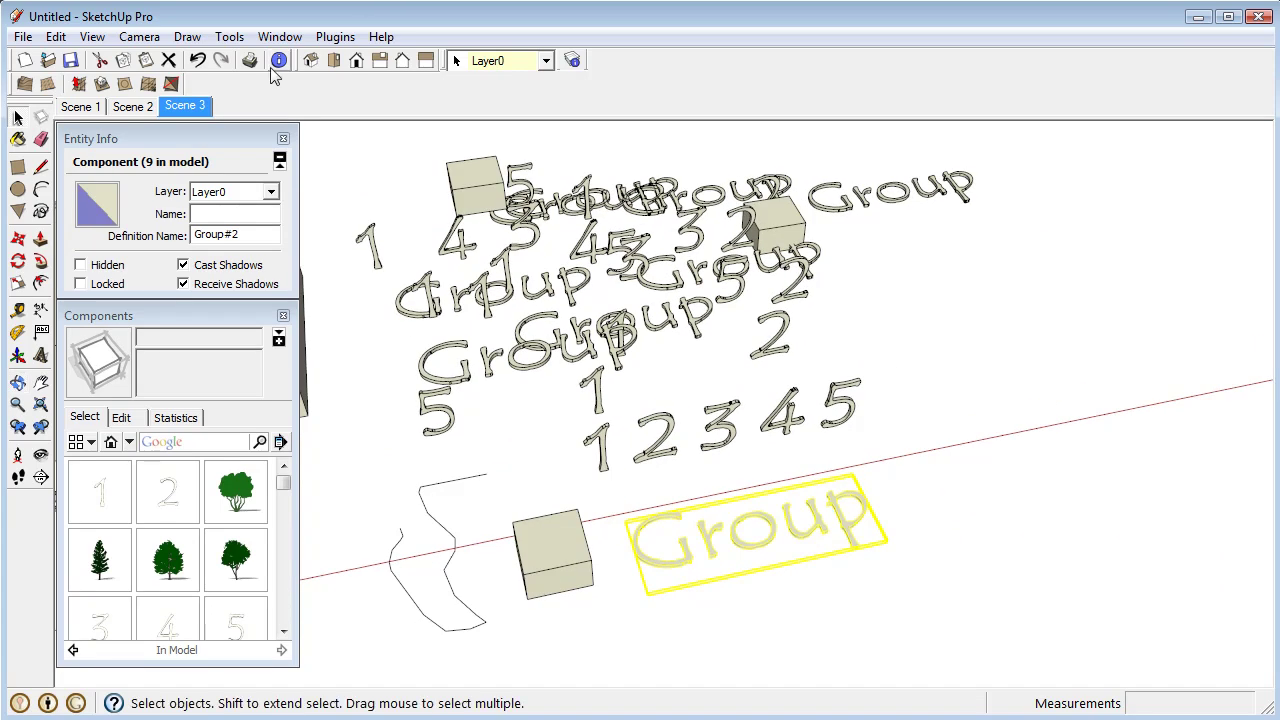
- Repeat-copy the Group text, dropping copies across the upper and right areas
{"action": "left_click", "coordinate": [335, 36]}
{"action": "mouse_move", "coordinate": [429, 54]}
{"action": "left_click", "coordinate": [571, 103]}
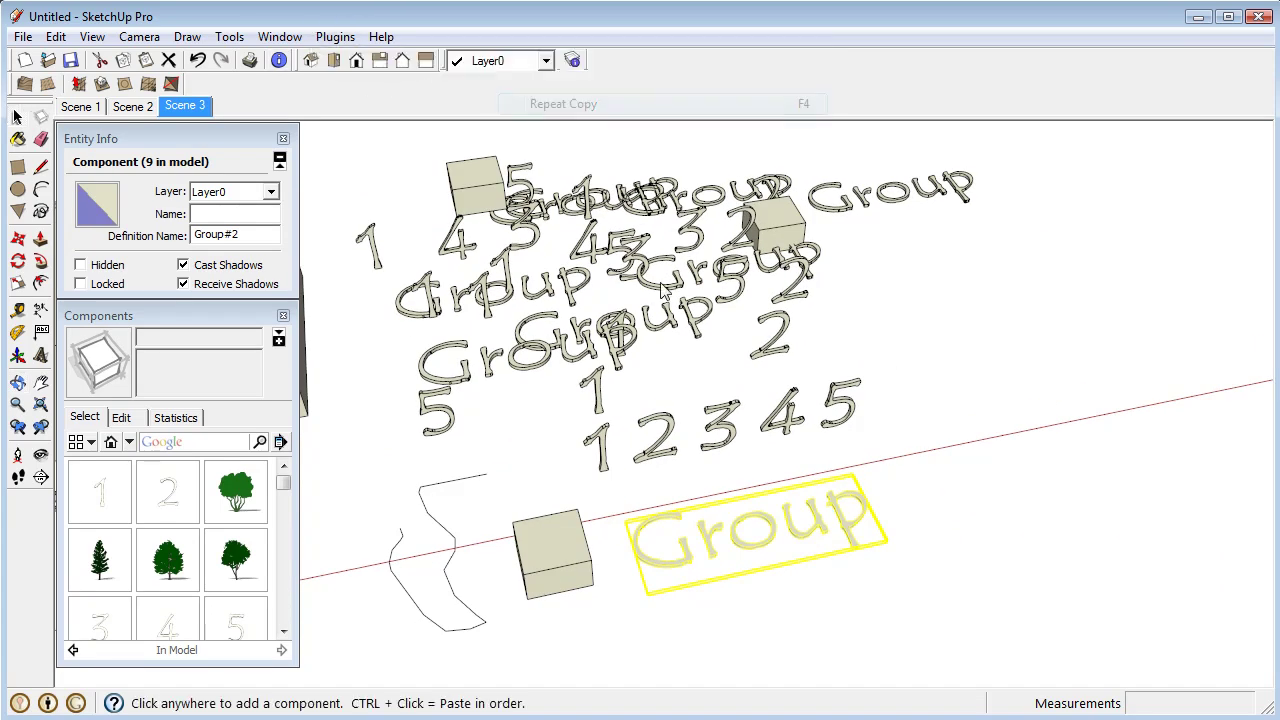
{"action": "middle_click_drag", "start_coordinate": [662, 290], "coordinate": [610, 305]}
{"action": "left_click", "coordinate": [738, 335]}
{"action": "left_click", "coordinate": [808, 240]}
{"action": "left_click", "coordinate": [952, 230]}
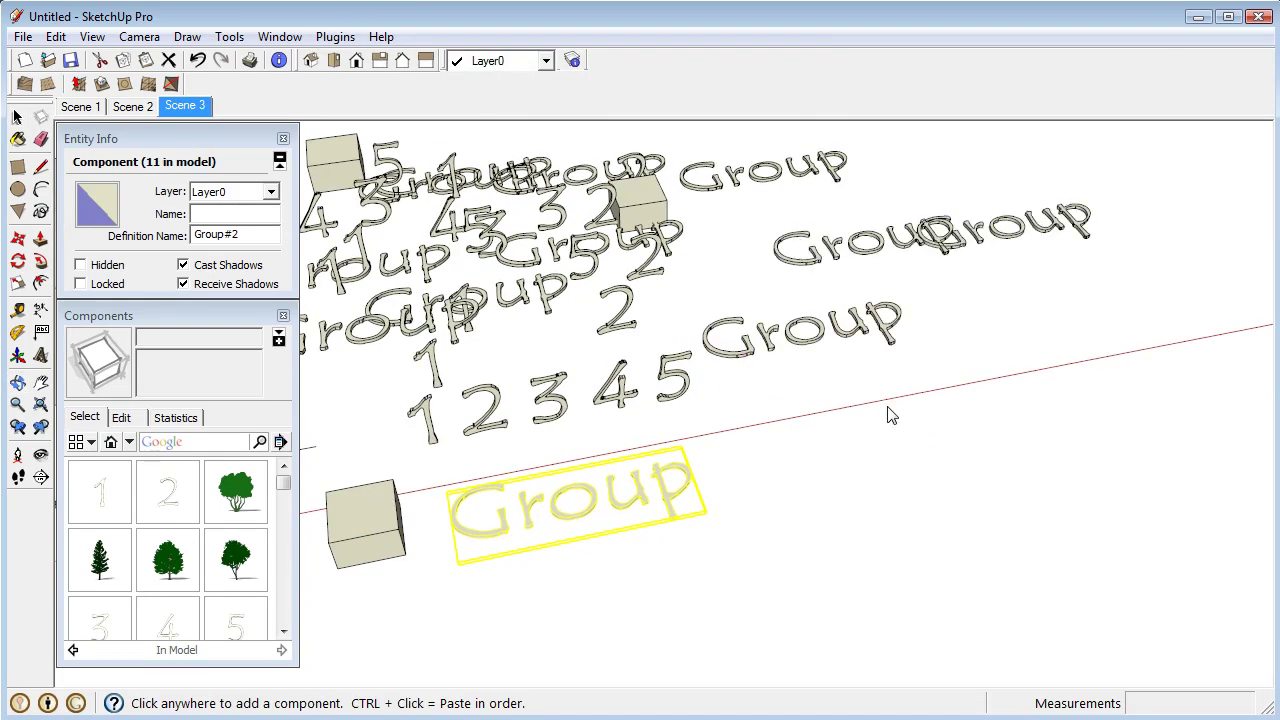
{"action": "left_click", "coordinate": [907, 365]}
{"action": "left_click", "coordinate": [861, 413]}
- Add more Group text copies below the red axis, then return to the Scene 3 terrain
{"action": "left_click", "coordinate": [827, 399]}
{"action": "left_click", "coordinate": [841, 485]}
{"action": "left_click", "coordinate": [780, 518]}
{"action": "left_click", "coordinate": [645, 534]}
{"action": "left_click", "coordinate": [592, 564]}
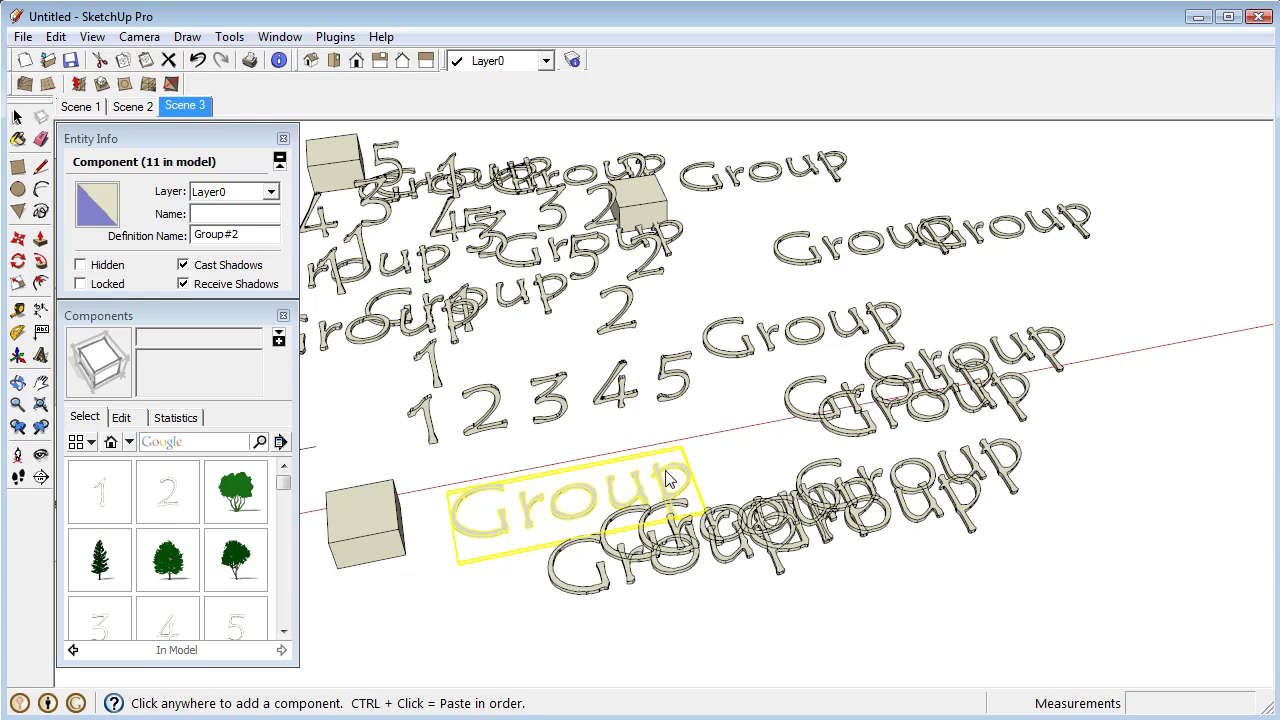
{"action": "key", "text": "space"}
{"action": "left_click", "coordinate": [185, 106]}
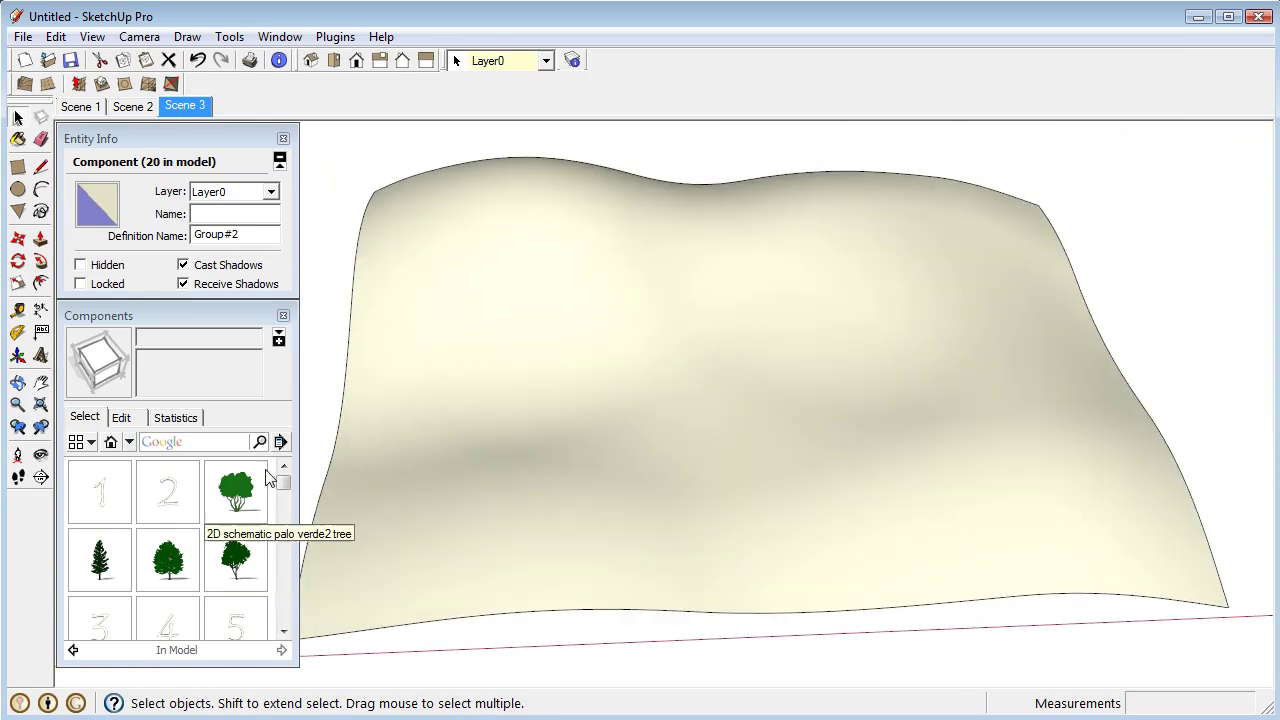
- Orbit over the wavy terrain and place the palo verde and walnut 2D trees
{"action": "middle_click_drag", "start_coordinate": [526, 431], "coordinate": [874, 397]}
{"action": "middle_click_drag", "start_coordinate": [729, 571], "coordinate": [651, 486]}
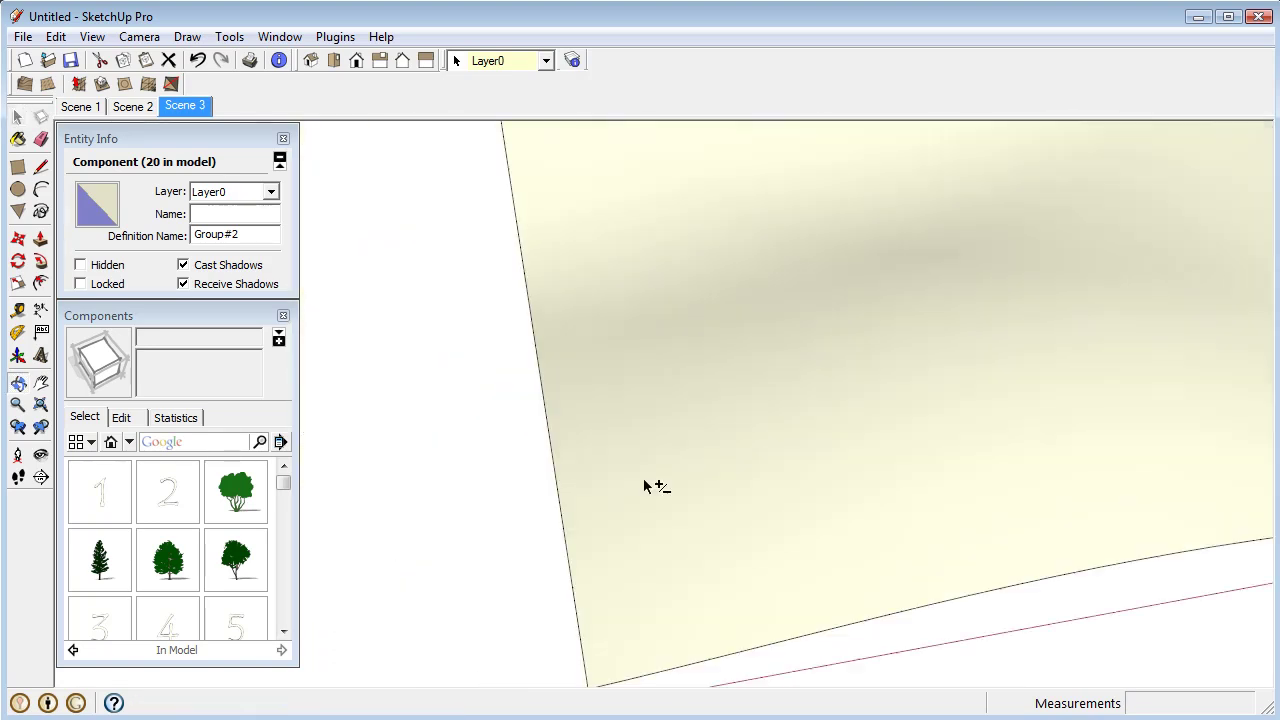
{"action": "left_click", "coordinate": [236, 495]}
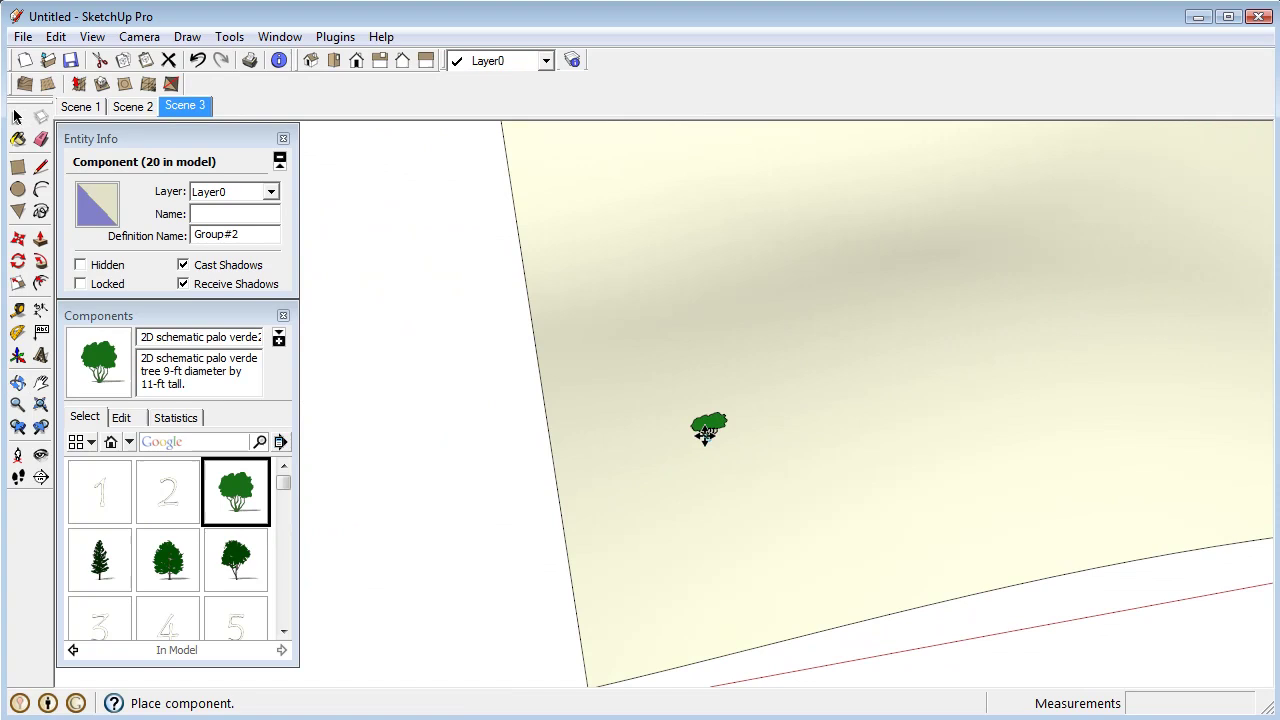
{"action": "left_click", "coordinate": [707, 425]}
{"action": "left_click", "coordinate": [236, 553]}
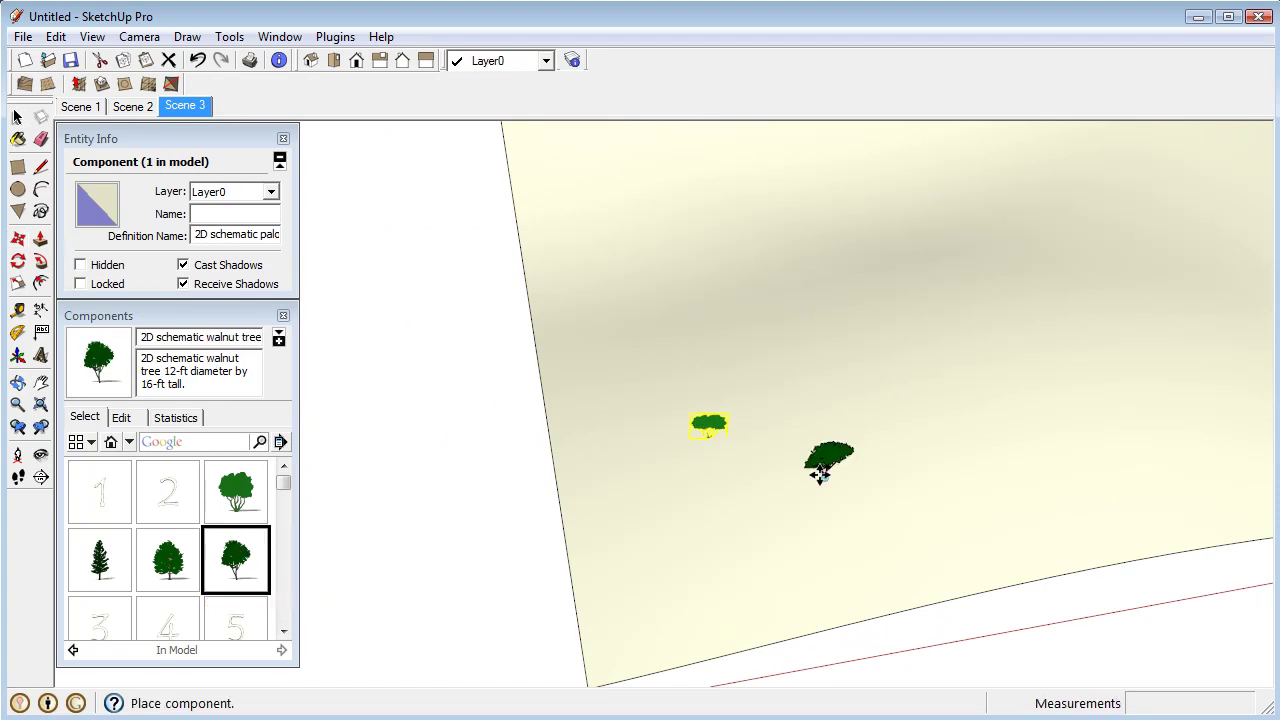
{"action": "left_click", "coordinate": [830, 468]}
- Place the sweet gum and pine 2D trees beside them and orbit to show the hill
{"action": "left_click", "coordinate": [186, 556]}
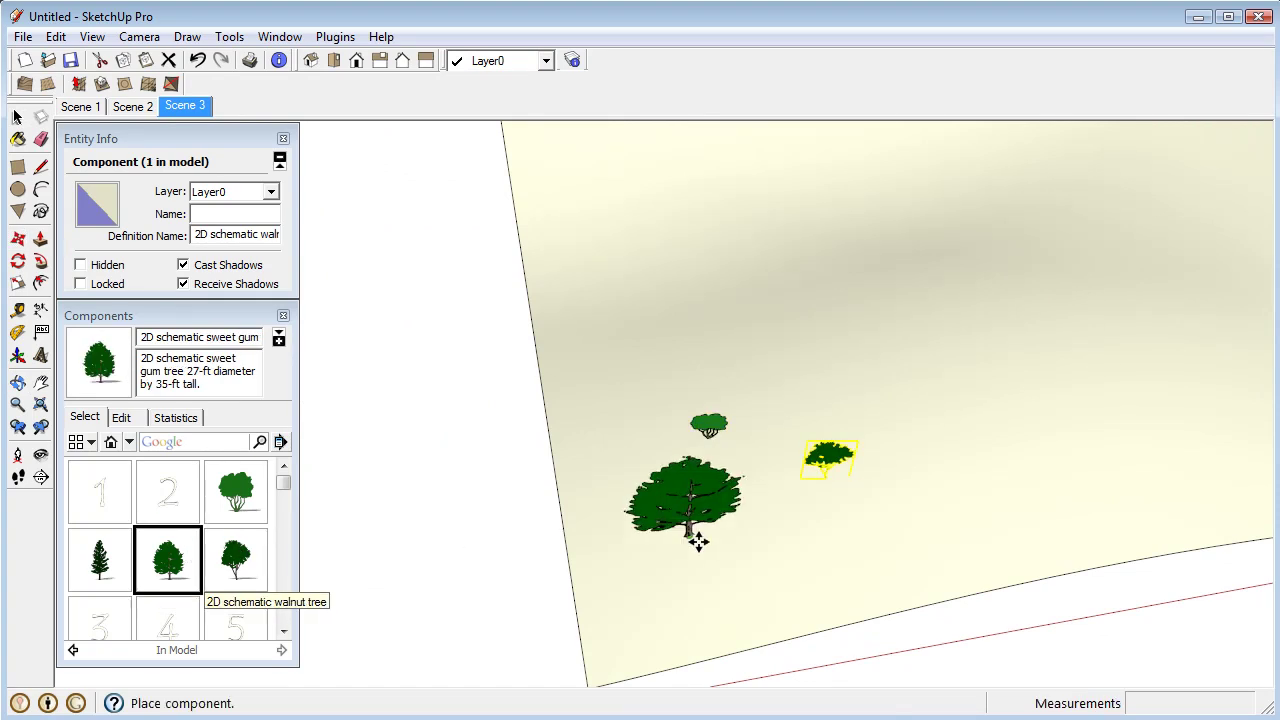
{"action": "left_click", "coordinate": [730, 518]}
{"action": "left_click", "coordinate": [100, 560]}
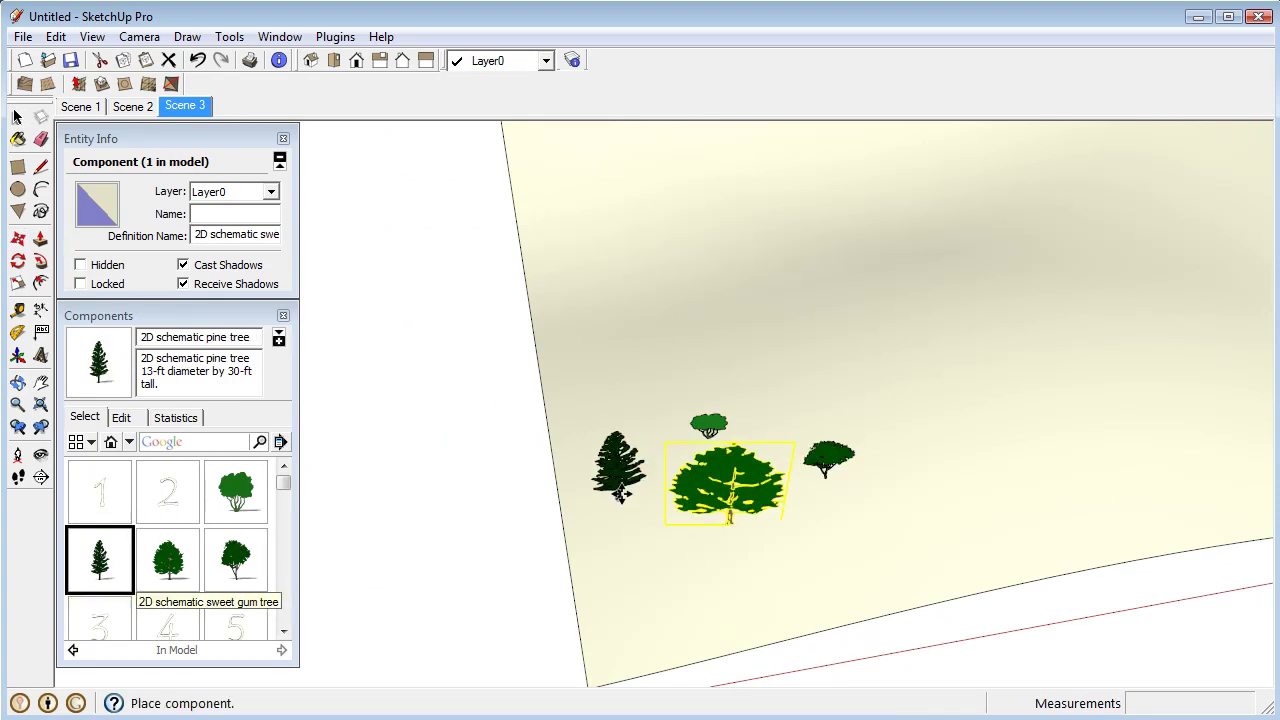
{"action": "left_click", "coordinate": [615, 488]}
{"action": "middle_click_drag", "start_coordinate": [617, 480], "coordinate": [1243, 380]}
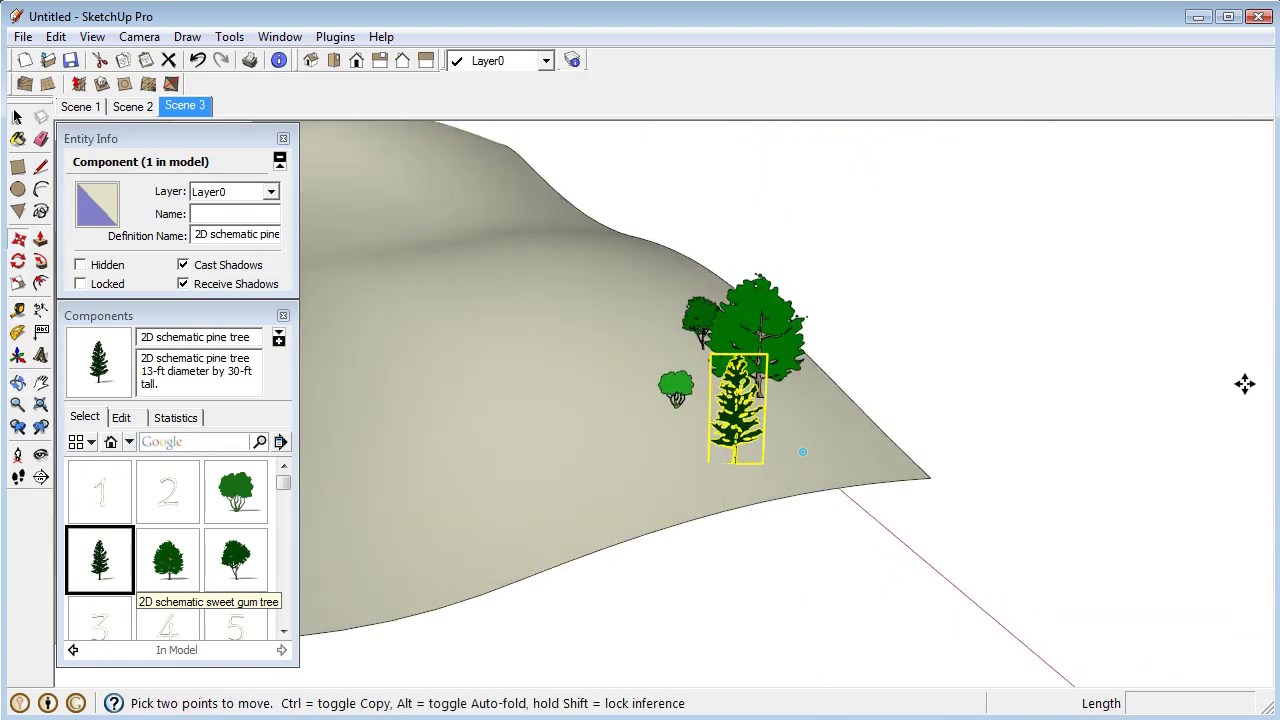
{"action": "key", "text": "space"}
- Select the four trees and start the Chris Fullmer Repeat Copy plugin on them
{"action": "left_click", "coordinate": [760, 330], "text": "shift"}
{"action": "left_click", "coordinate": [700, 318], "text": "shift"}
{"action": "left_click", "coordinate": [677, 398], "text": "shift"}
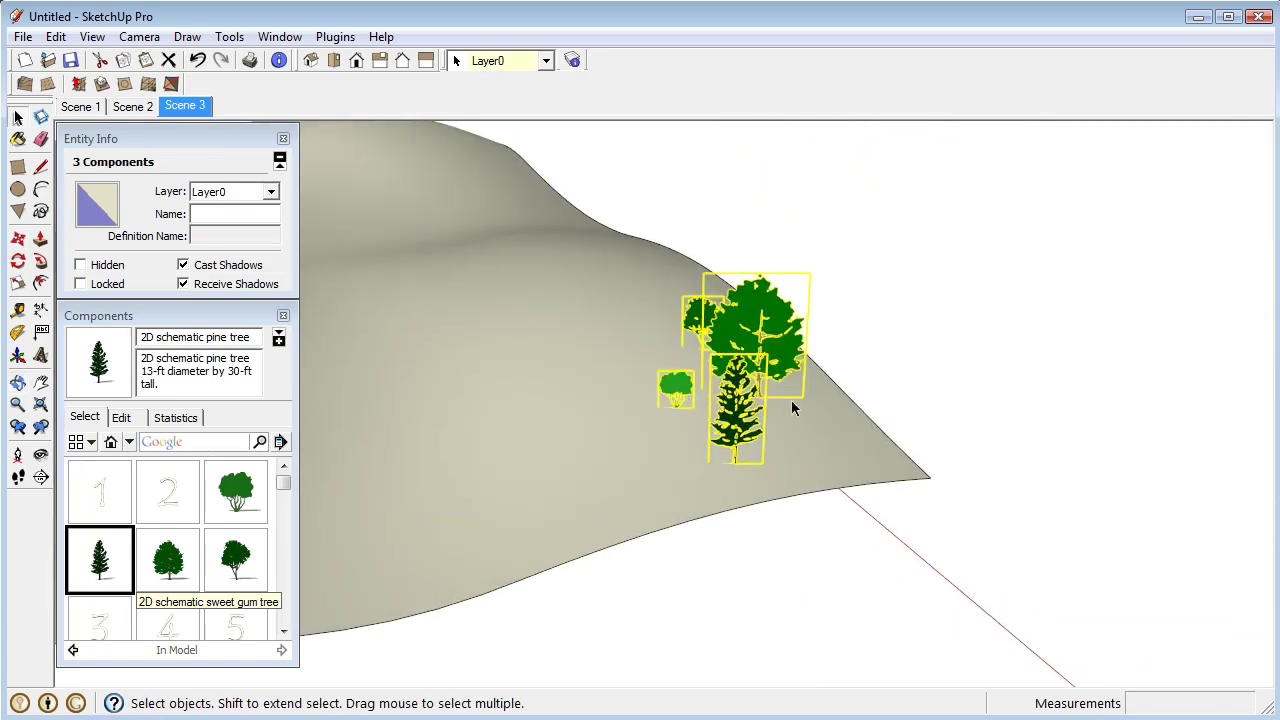
{"action": "middle_click_drag", "start_coordinate": [791, 406], "coordinate": [540, 360]}
{"action": "left_click", "coordinate": [336, 37]}
{"action": "mouse_move", "coordinate": [470, 62]}
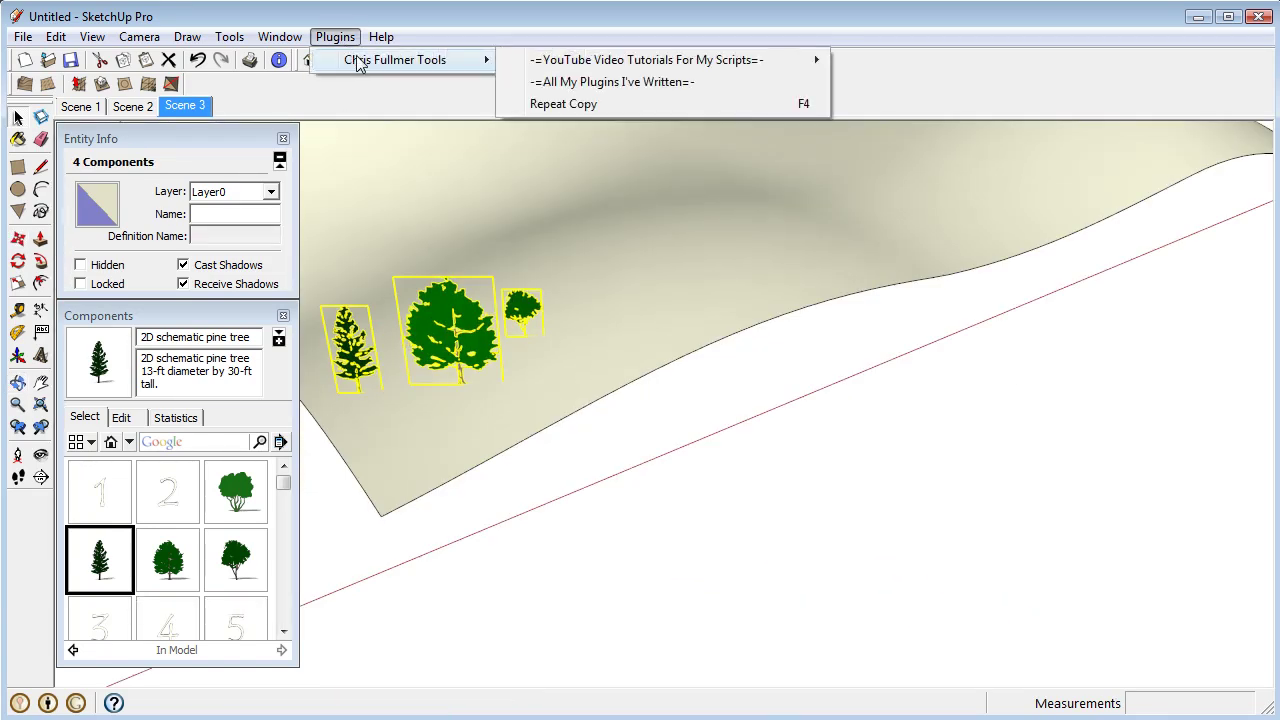
{"action": "left_click", "coordinate": [598, 107]}
- Scatter about twenty tree copies across the lower and central slopes of the terrain
{"action": "middle_click_drag", "start_coordinate": [544, 268], "coordinate": [580, 423]}
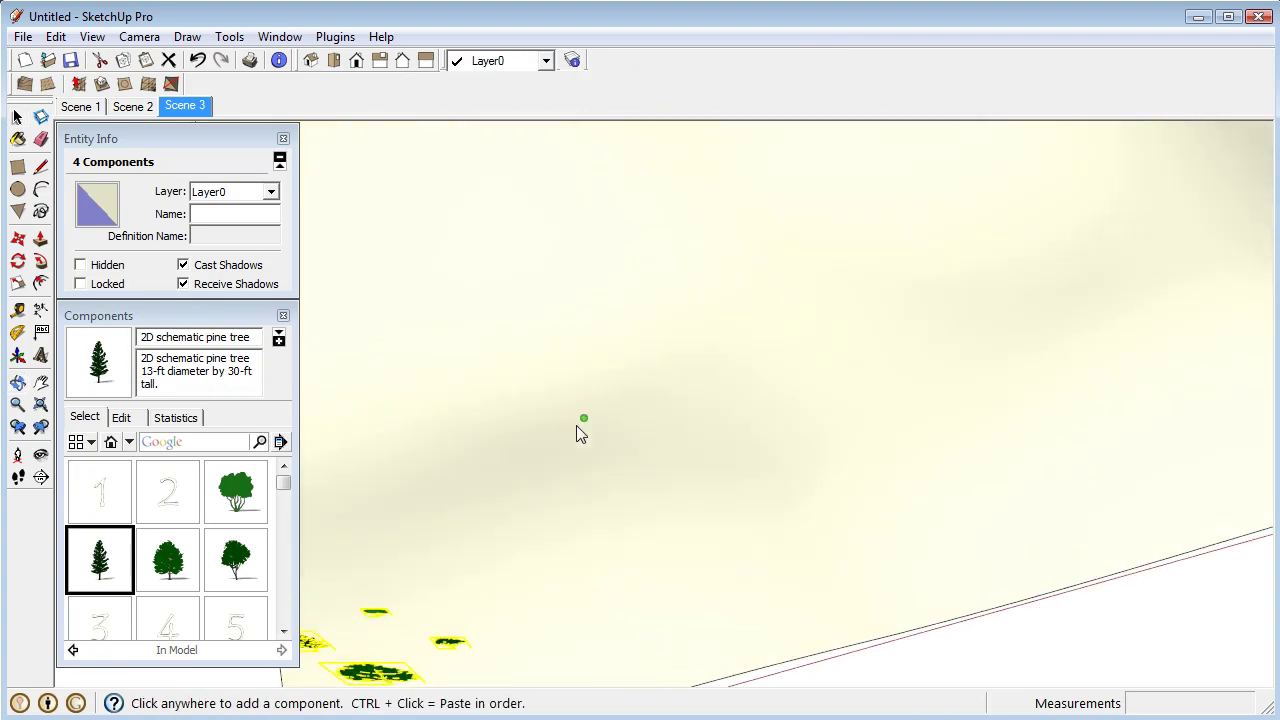
{"action": "scroll", "coordinate": [580, 423], "scroll_direction": "down", "scroll_amount": 2}
{"action": "left_click", "coordinate": [497, 612]}
{"action": "left_click", "coordinate": [560, 592]}
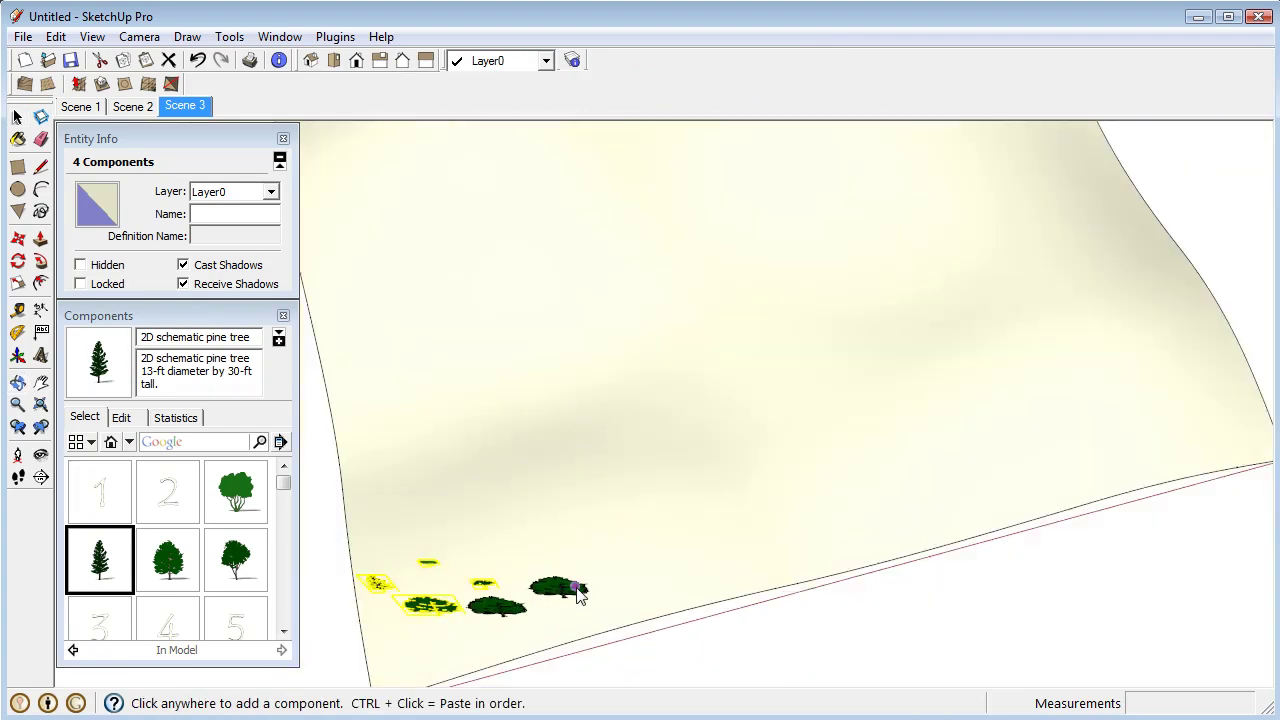
{"action": "left_click", "coordinate": [500, 526]}
{"action": "left_click", "coordinate": [564, 512]}
{"action": "left_click", "coordinate": [623, 578]}
{"action": "left_click", "coordinate": [686, 563]}
{"action": "left_click", "coordinate": [694, 514]}
{"action": "left_click", "coordinate": [627, 513]}
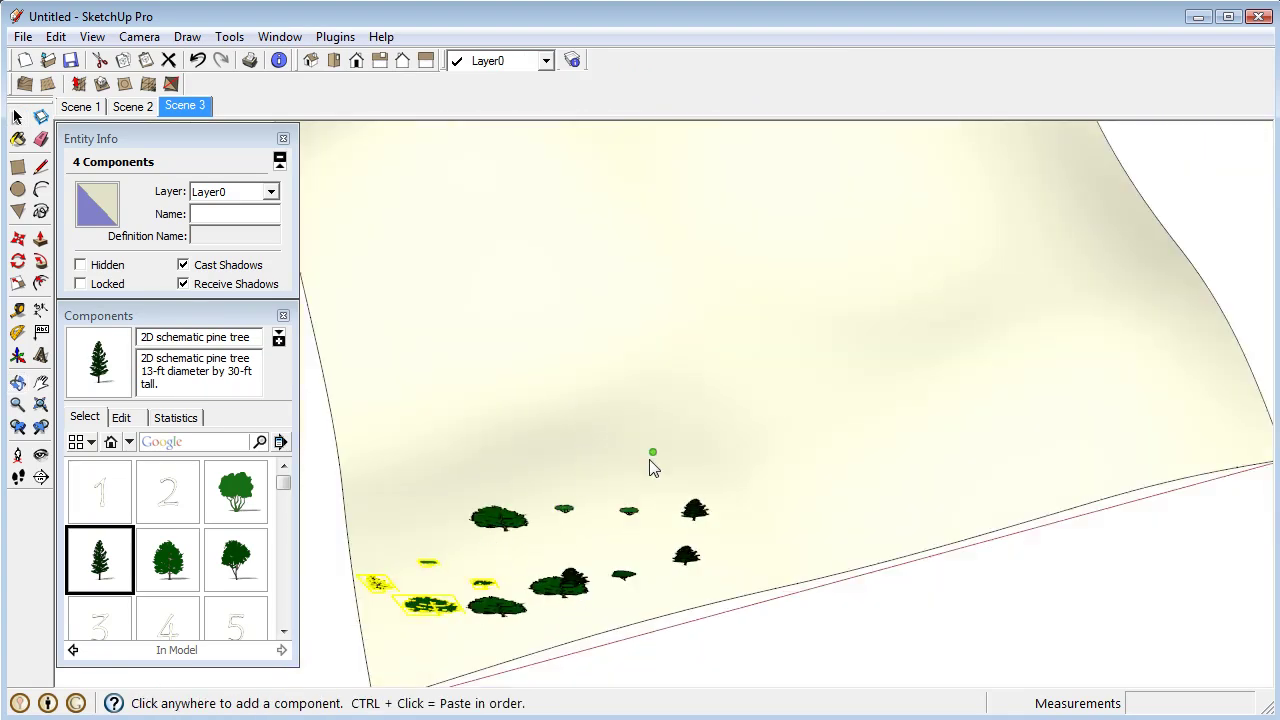
{"action": "left_click", "coordinate": [652, 448]}
{"action": "left_click", "coordinate": [667, 422]}
{"action": "left_click", "coordinate": [582, 414]}
{"action": "left_click", "coordinate": [575, 470]}
{"action": "left_click", "coordinate": [511, 467]}
{"action": "left_click", "coordinate": [514, 410]}
{"action": "left_click", "coordinate": [508, 372]}
{"action": "left_click", "coordinate": [463, 348]}
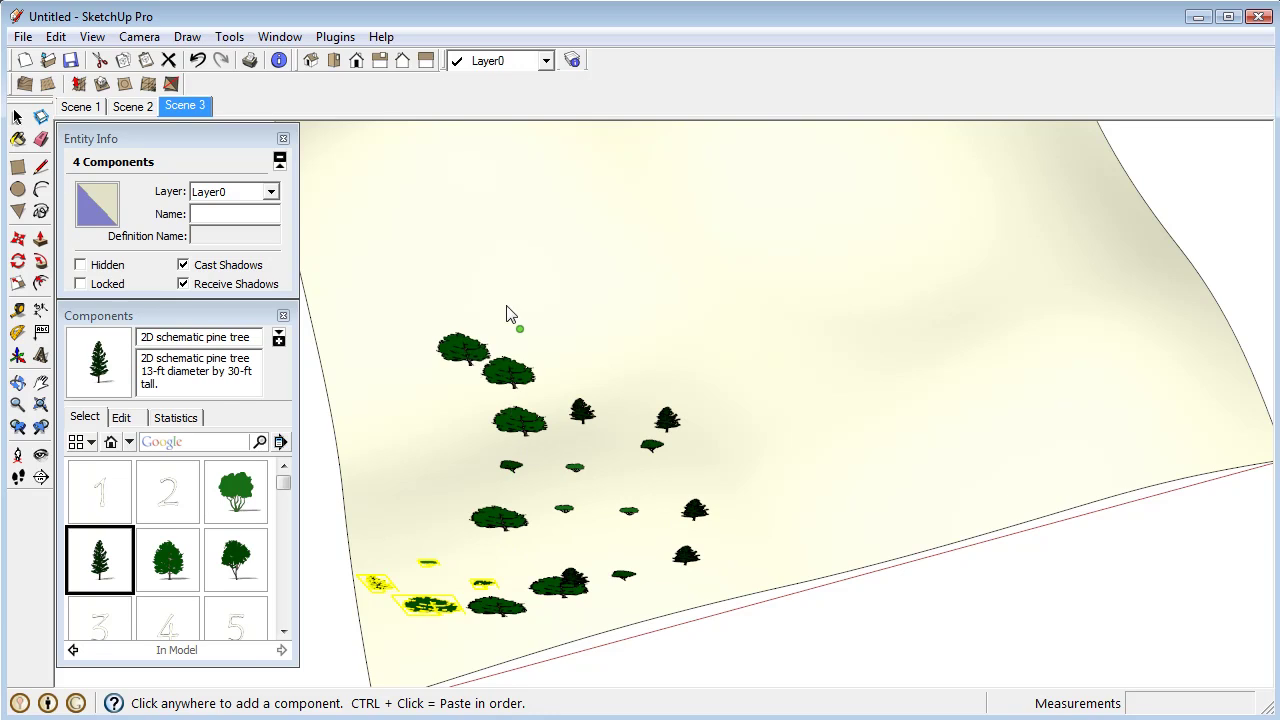
{"action": "left_click", "coordinate": [517, 314]}
{"action": "left_click", "coordinate": [485, 279]}
{"action": "left_click", "coordinate": [382, 241]}
{"action": "left_click", "coordinate": [369, 277]}
- Place about eighteen more copies up the left side, along the far edge and right side
{"action": "left_click", "coordinate": [425, 550]}
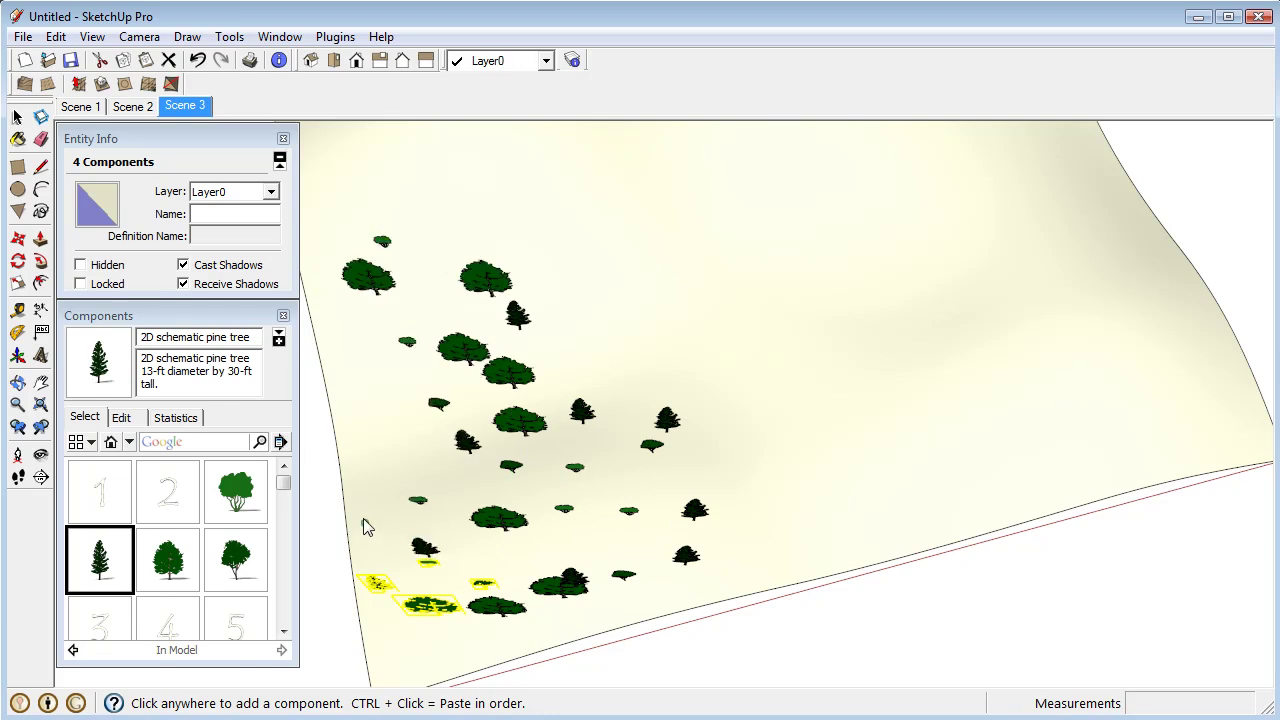
{"action": "left_click", "coordinate": [362, 396]}
{"action": "left_click", "coordinate": [334, 358]}
{"action": "left_click", "coordinate": [360, 322]}
{"action": "left_click", "coordinate": [412, 286]}
{"action": "left_click", "coordinate": [440, 248]}
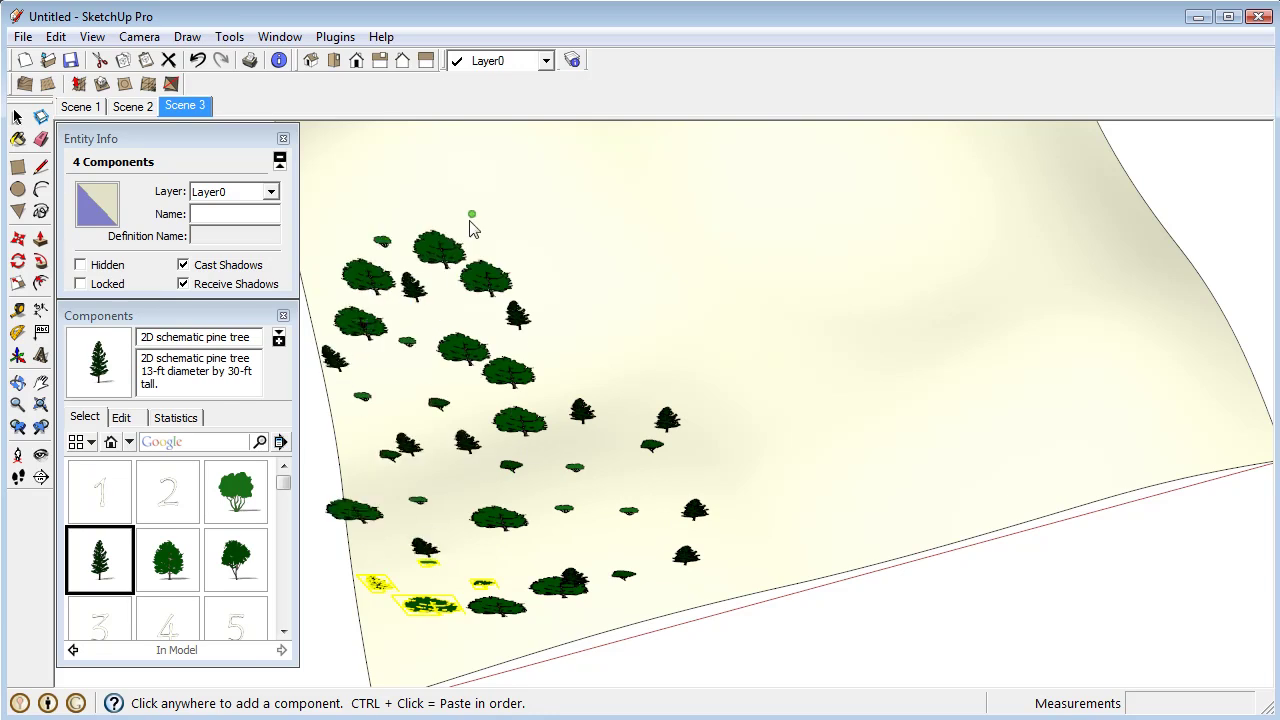
{"action": "left_click", "coordinate": [465, 193]}
{"action": "left_click", "coordinate": [364, 177]}
{"action": "left_click", "coordinate": [300, 188]}
{"action": "left_click", "coordinate": [335, 215]}
{"action": "left_click", "coordinate": [608, 220]}
{"action": "left_click", "coordinate": [598, 260]}
{"action": "left_click", "coordinate": [615, 325]}
{"action": "left_click", "coordinate": [686, 362]}
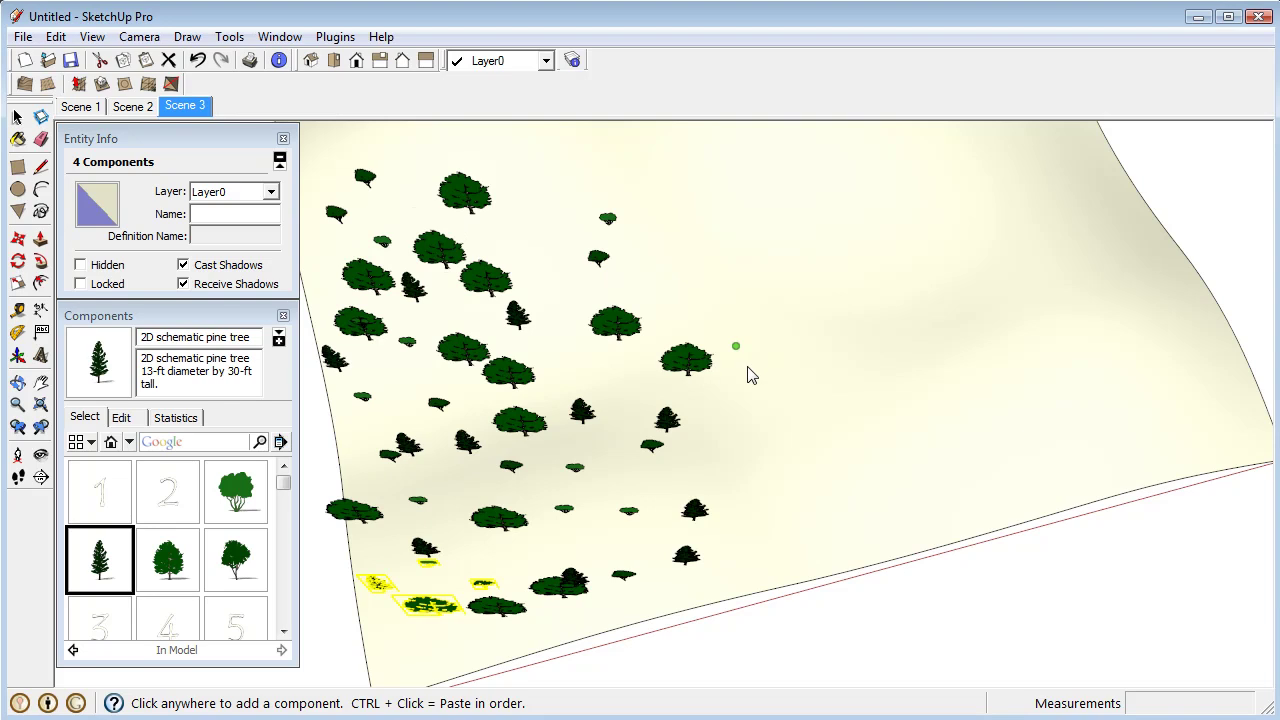
{"action": "left_click", "coordinate": [737, 340]}
{"action": "left_click", "coordinate": [748, 423]}
{"action": "left_click", "coordinate": [767, 478]}
{"action": "left_click", "coordinate": [769, 557]}
{"action": "middle_click_drag", "start_coordinate": [786, 494], "coordinate": [524, 394]}
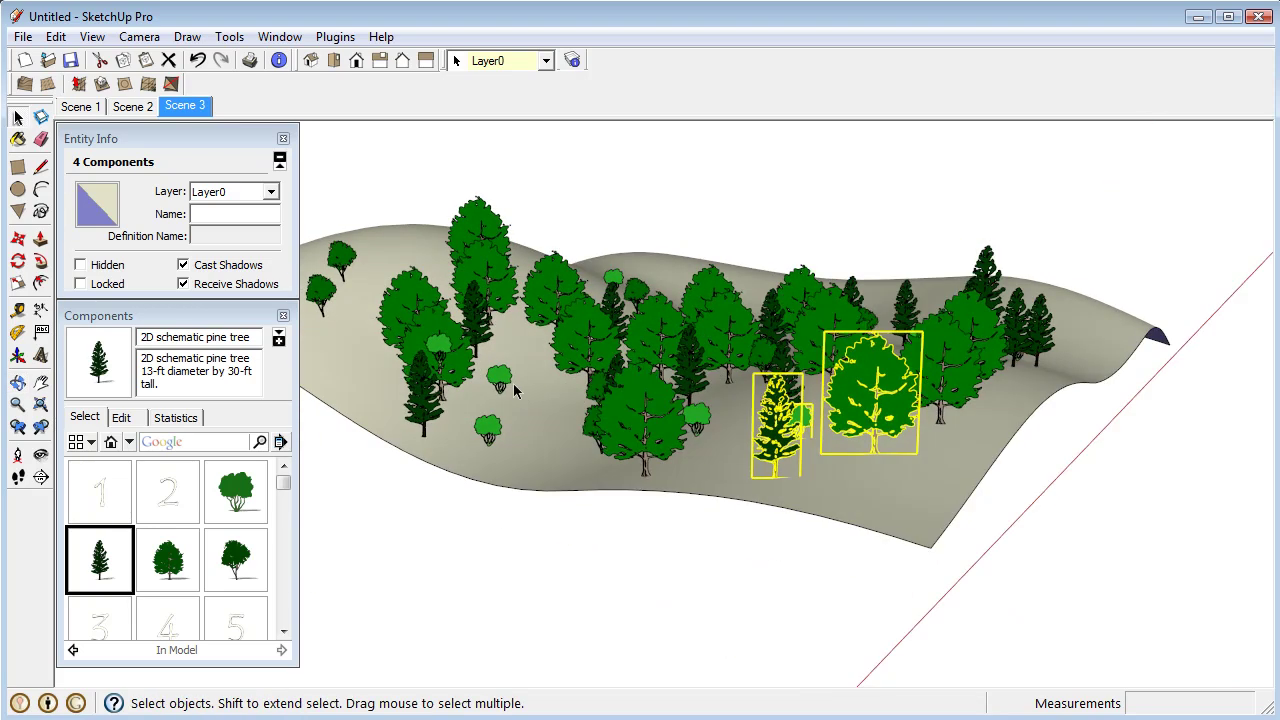
- Roll up and close the Components panel, leaving only Entity Info beside the forest
{"action": "left_click", "coordinate": [218, 318]}
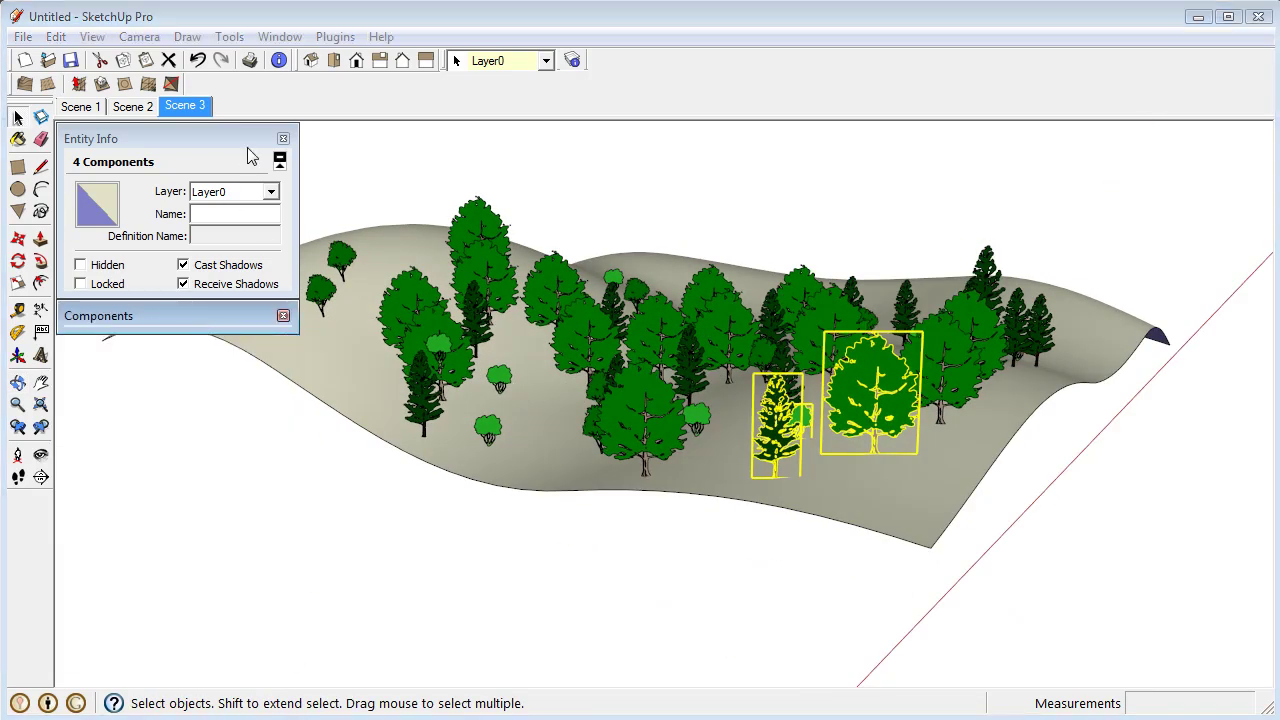
{"action": "left_click", "coordinate": [283, 316]}
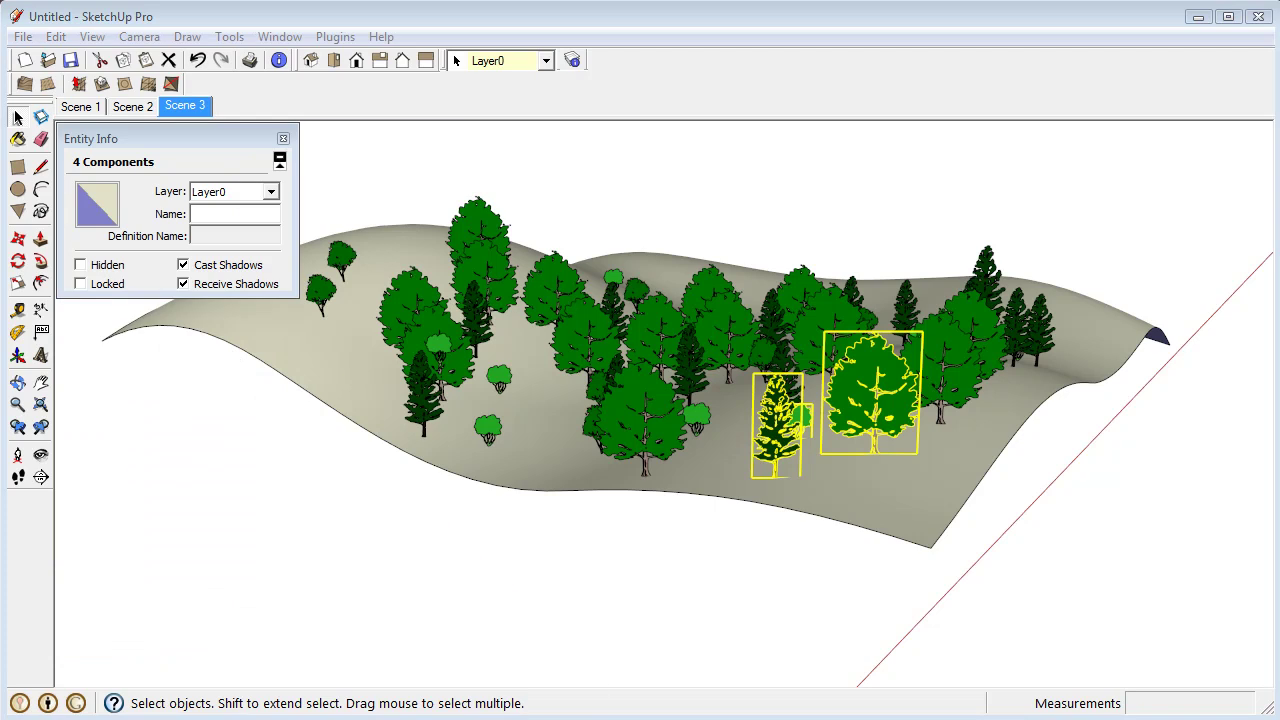